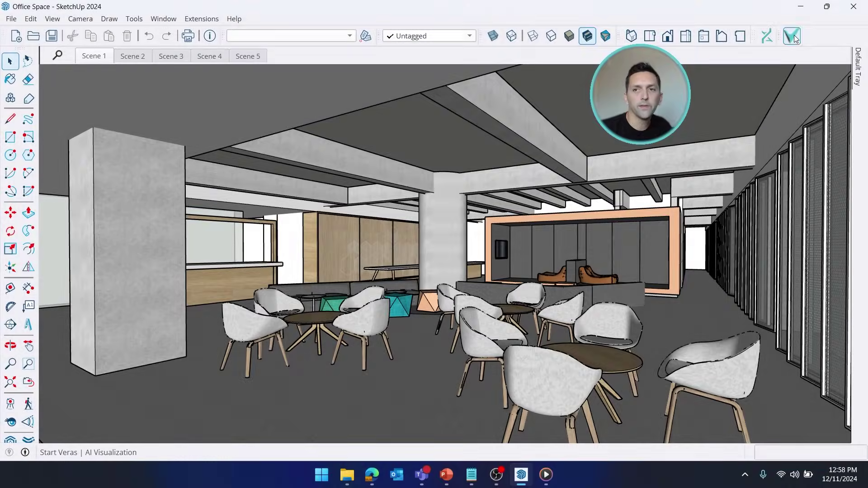
- Launch Veras full-screen on the office view, uncheck Turbo Nature under Compose, and select the old prompt
click(792, 36)
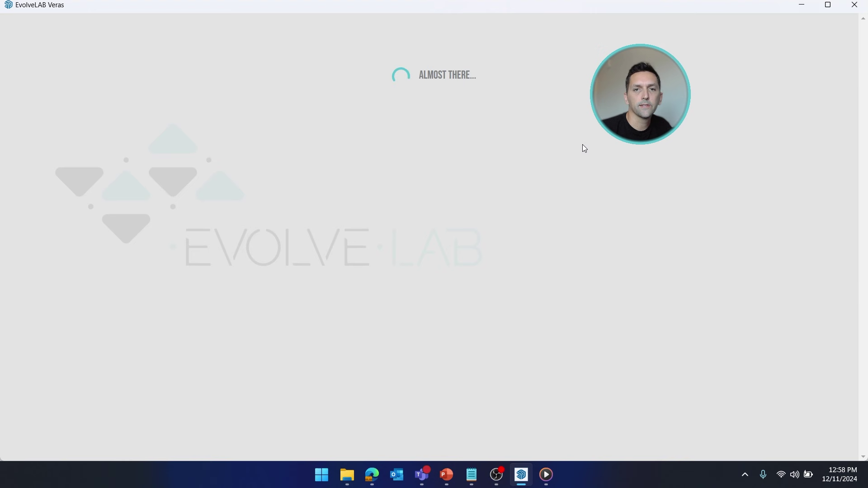
click(827, 8)
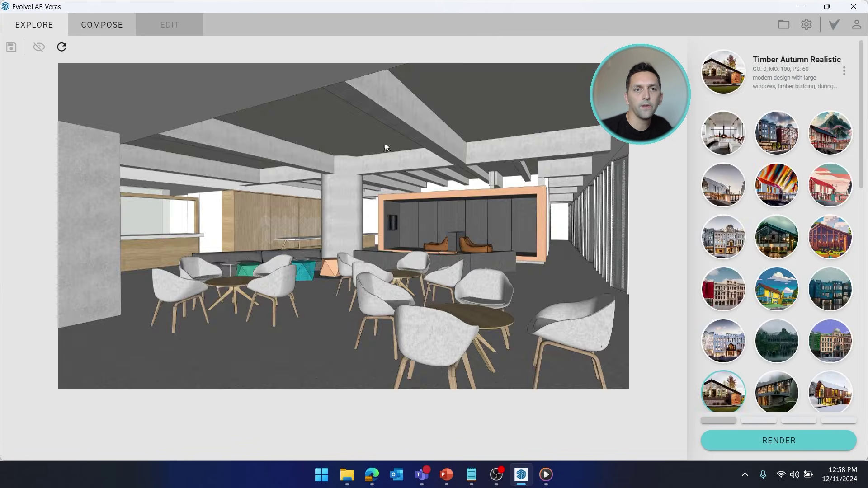
click(105, 31)
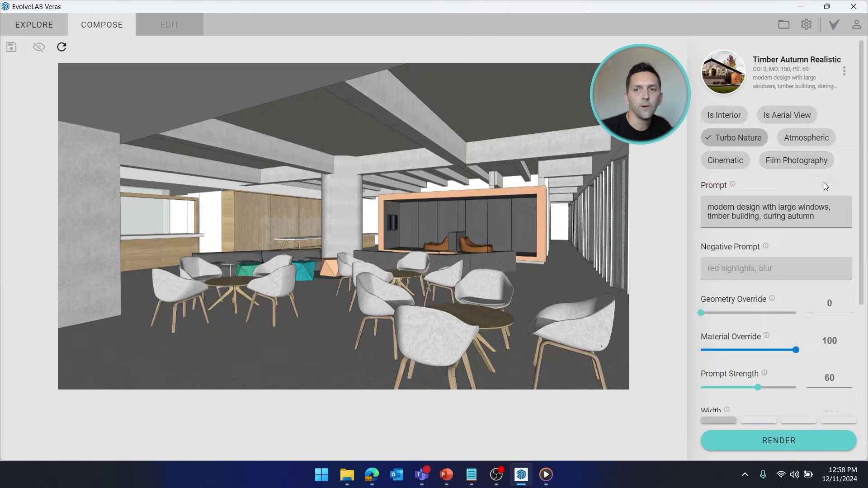
click(725, 140)
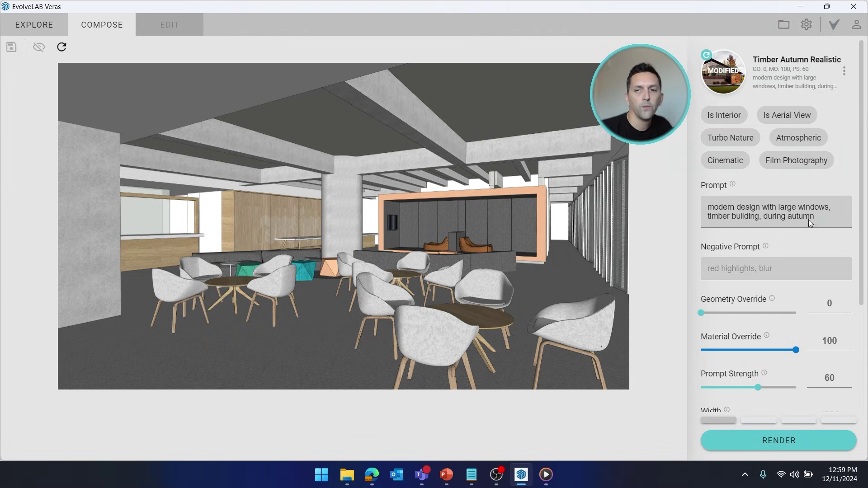
drag(813, 221, 716, 210)
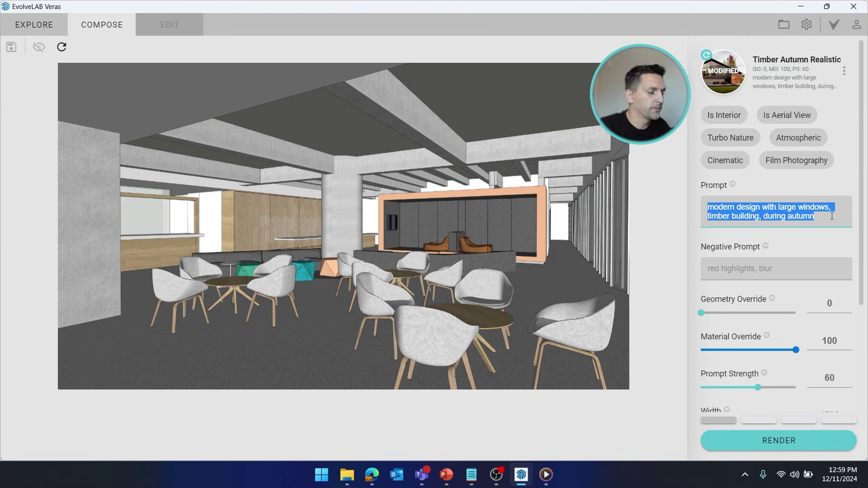
- Render the office as an interior from prompt 'modern office space' with the Version 6 Sharp engine
text(modern office space)
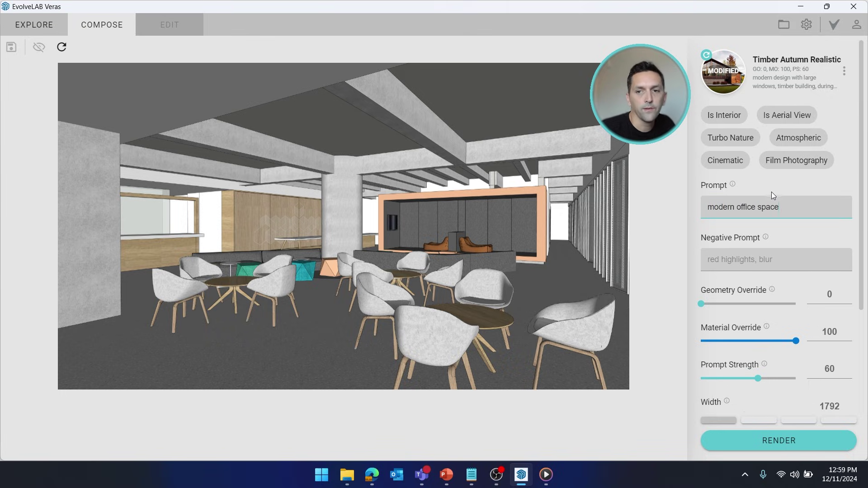
scroll(772, 199, down, 3)
click(755, 386)
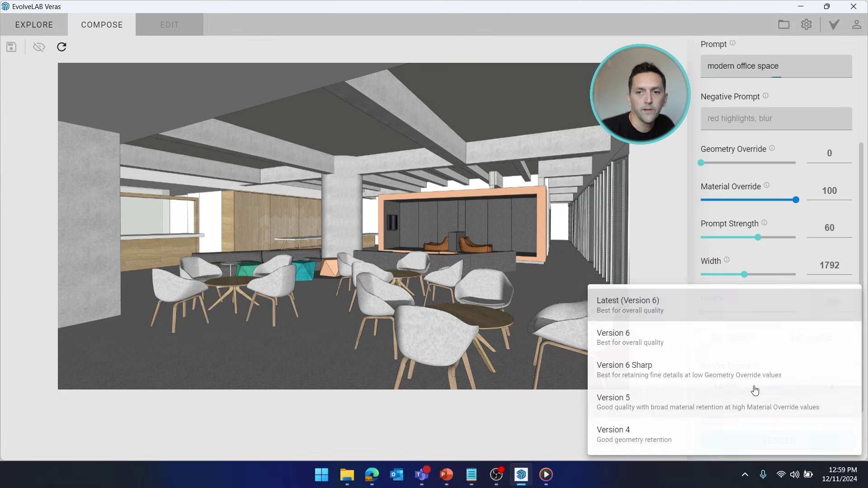
click(690, 374)
scroll(774, 346, up, 3)
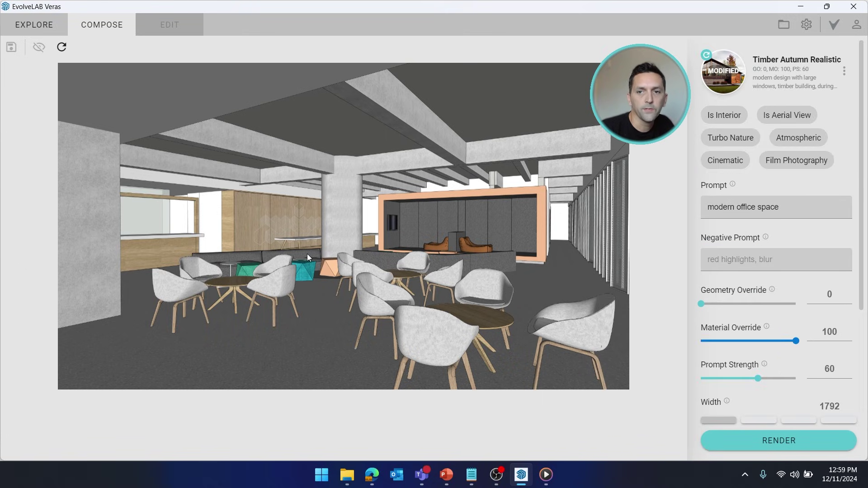
click(727, 116)
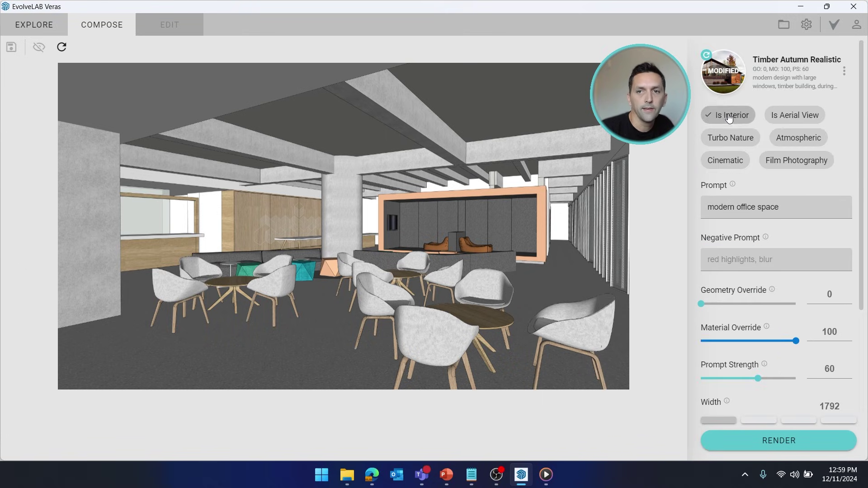
click(764, 446)
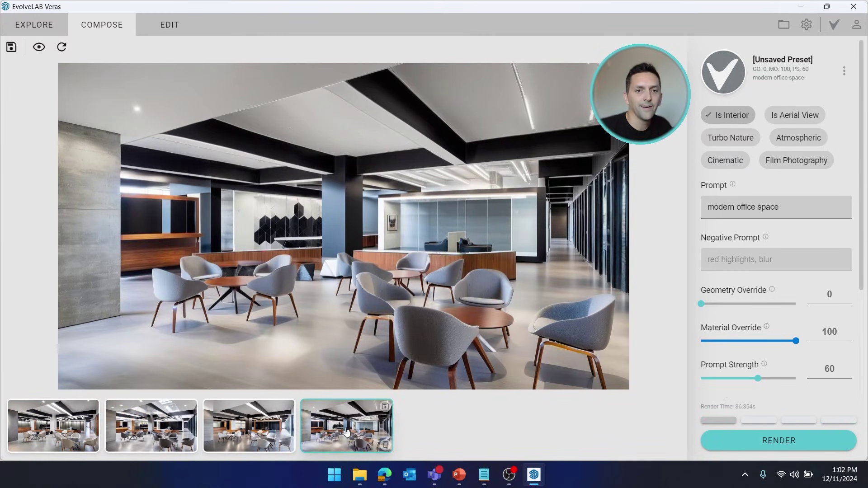
- Compare the render variations, keep the first white-chaired one, and open it in Edit with the brush
click(248, 448)
click(150, 430)
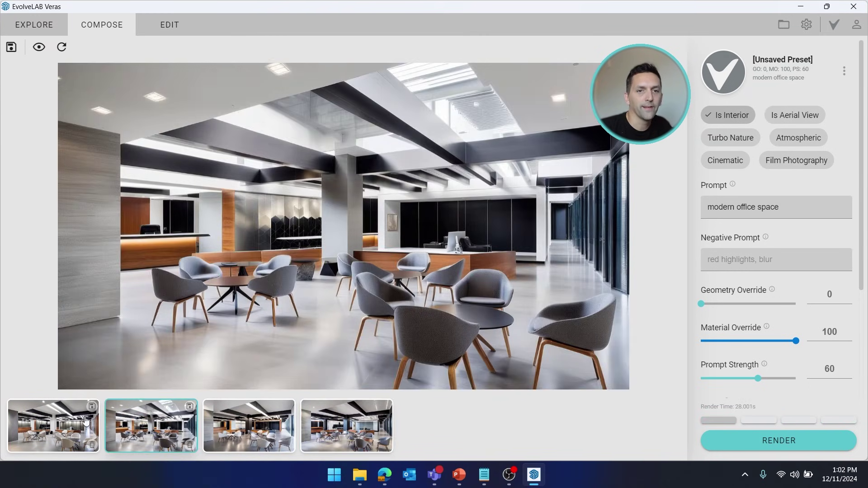
click(42, 418)
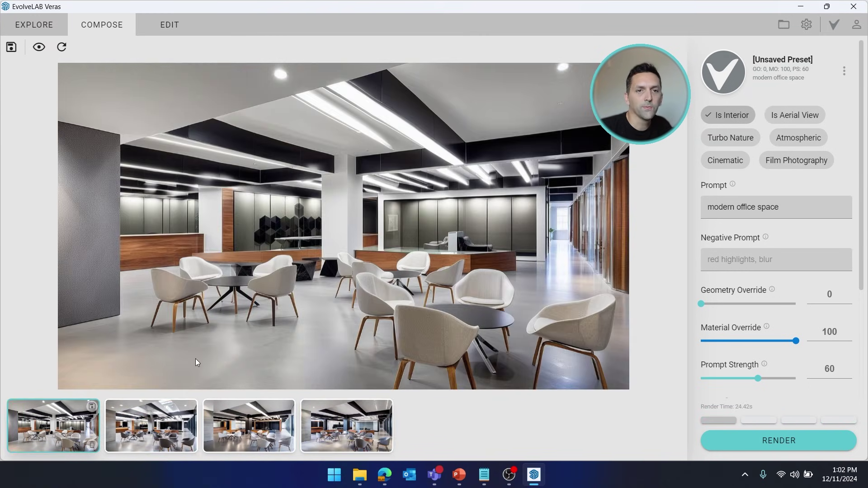
click(168, 26)
click(61, 58)
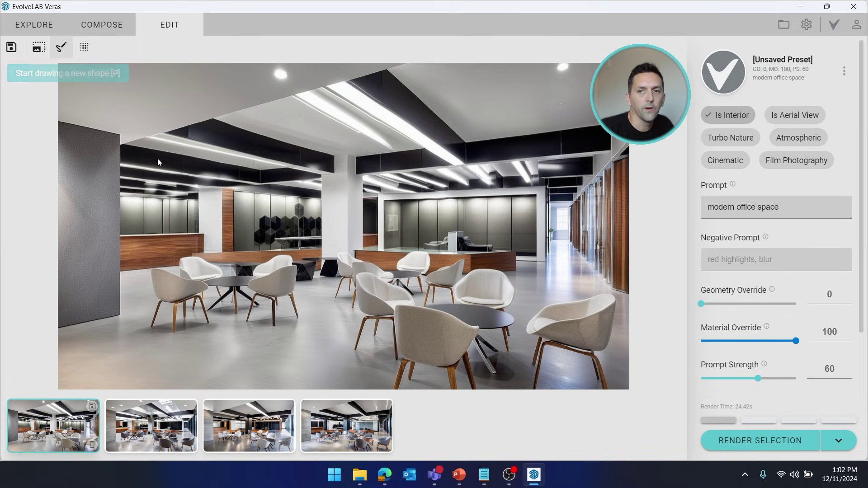
click(61, 49)
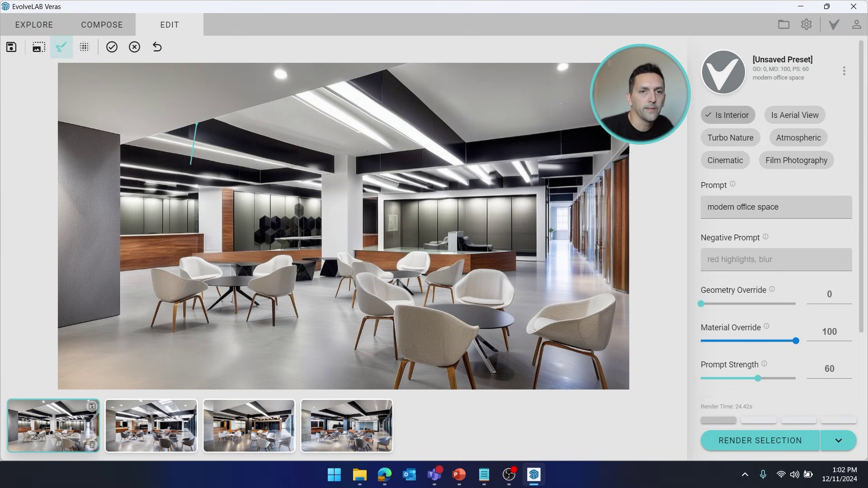
mouse_move(196, 123)
mouse_down()
mouse_move(238, 144)
mouse_move(231, 172)
mouse_move(196, 184)
mouse_move(157, 181)
mouse_move(184, 163)
mouse_up()
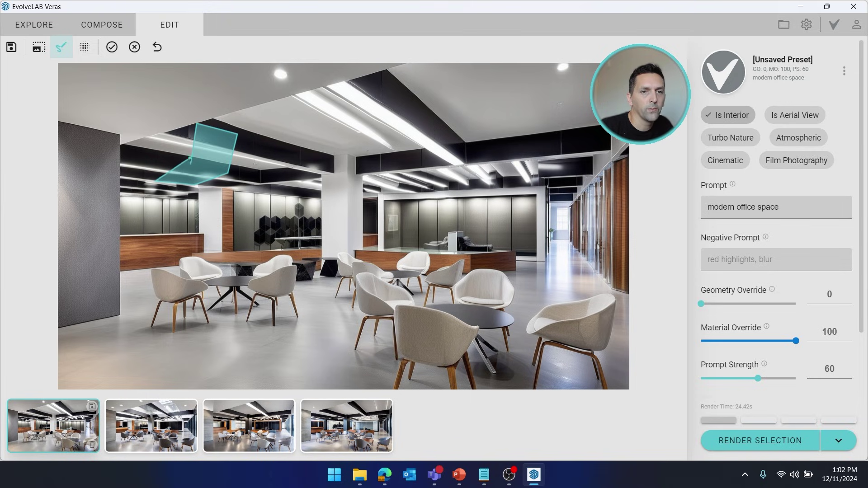
key(Return)
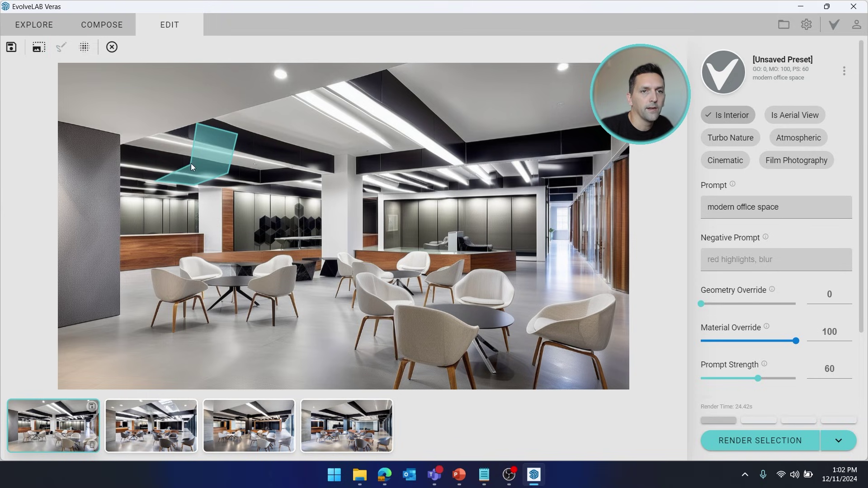
click(112, 47)
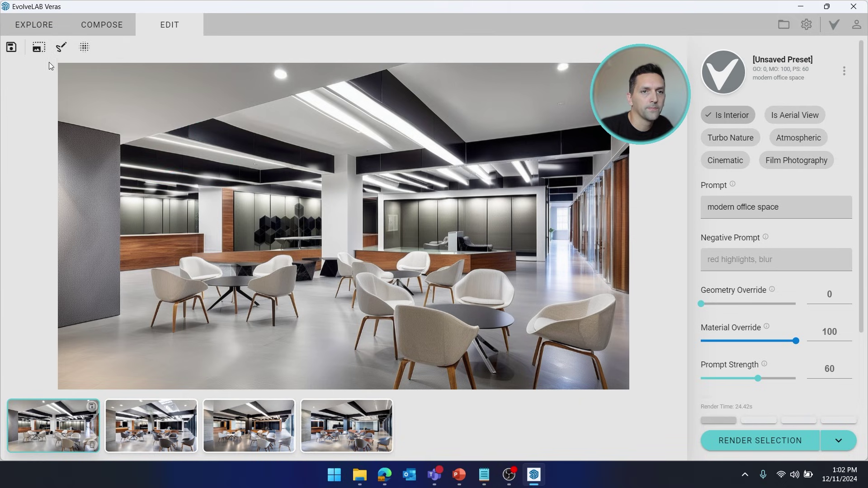
click(61, 47)
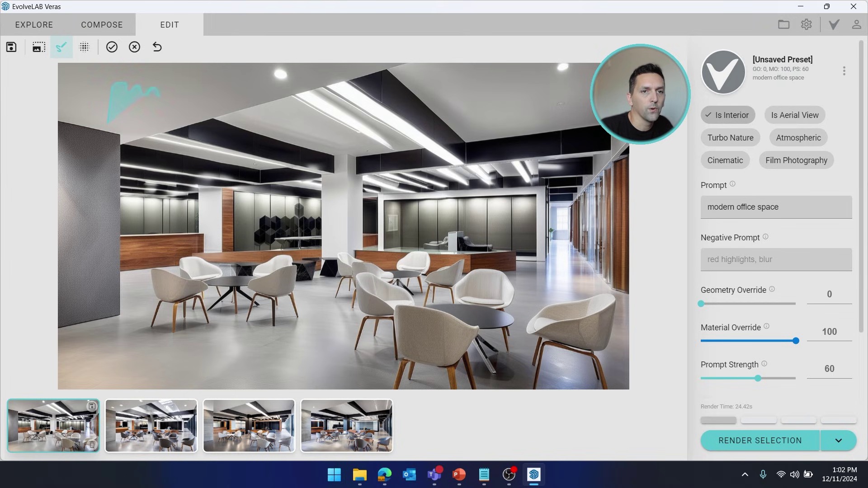
mouse_move(145, 132)
mouse_down()
mouse_move(120, 161)
mouse_move(203, 146)
mouse_move(175, 145)
mouse_move(188, 103)
mouse_move(129, 163)
mouse_move(147, 172)
mouse_move(105, 161)
mouse_up()
click(135, 47)
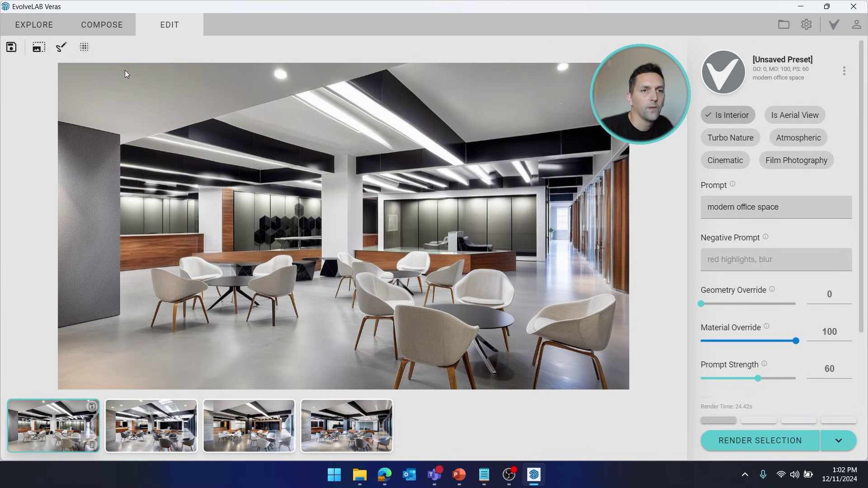
- Start a new mask along the wall's top edge, undoing the stray strokes down the wall
click(61, 47)
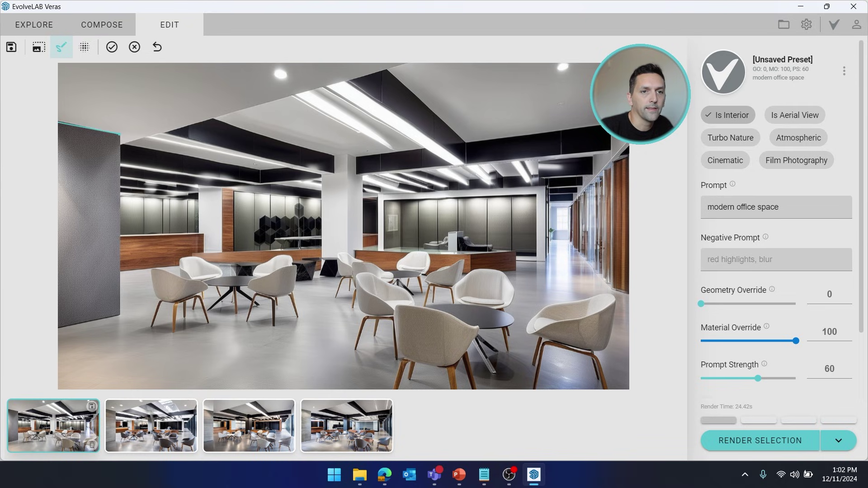
mouse_move(120, 134)
mouse_down()
mouse_move(91, 132)
mouse_move(279, 224)
mouse_move(156, 212)
mouse_move(136, 190)
mouse_move(159, 199)
mouse_move(125, 63)
mouse_up()
click(158, 47)
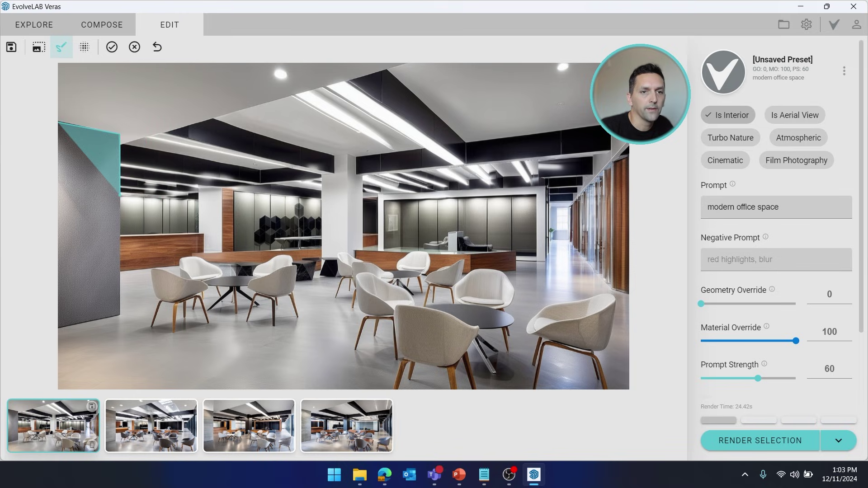
key(ctrl+z)
click(157, 47)
click(157, 47)
key(ctrl+z)
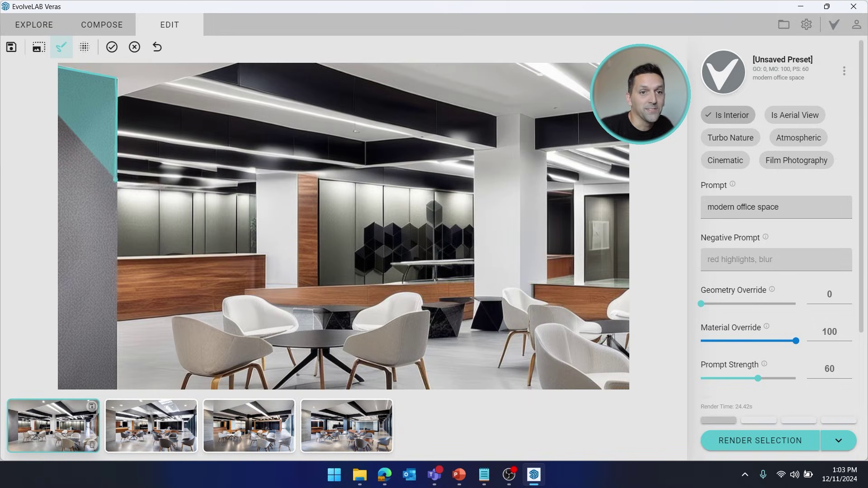
- Extend the mask across the whole beamed ceiling to the right corner and close it
key(ctrl+z)
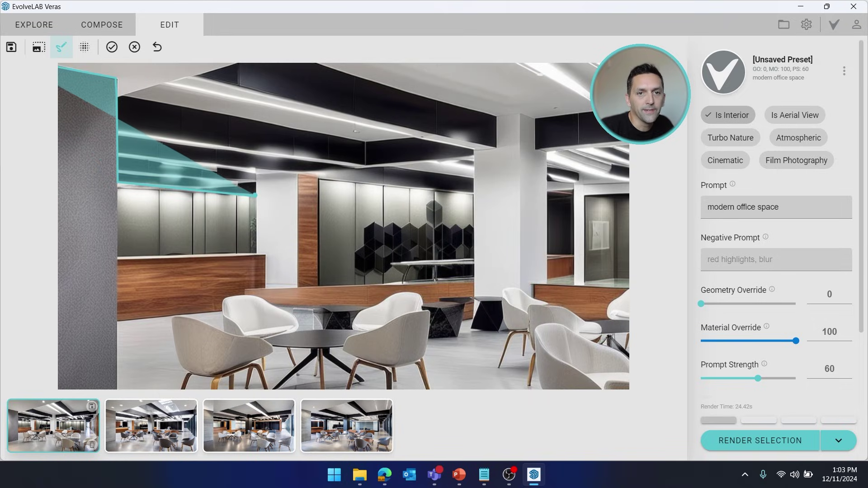
click(316, 180)
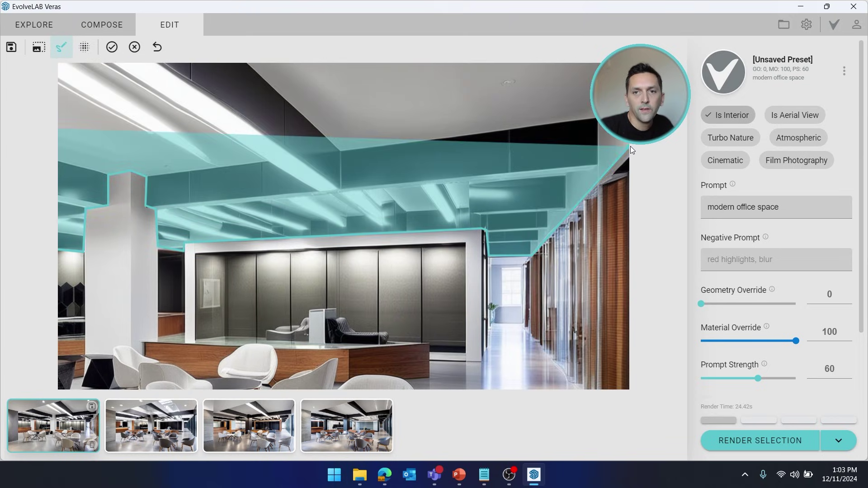
click(630, 145)
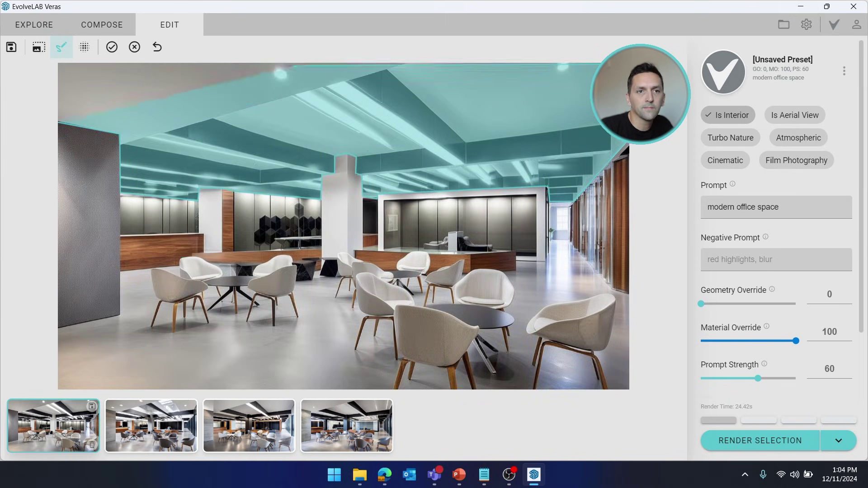
click(58, 120)
- Re-render the masked ceiling with the prompt 'concrete ceiling' and view the result
drag(780, 207, 681, 204)
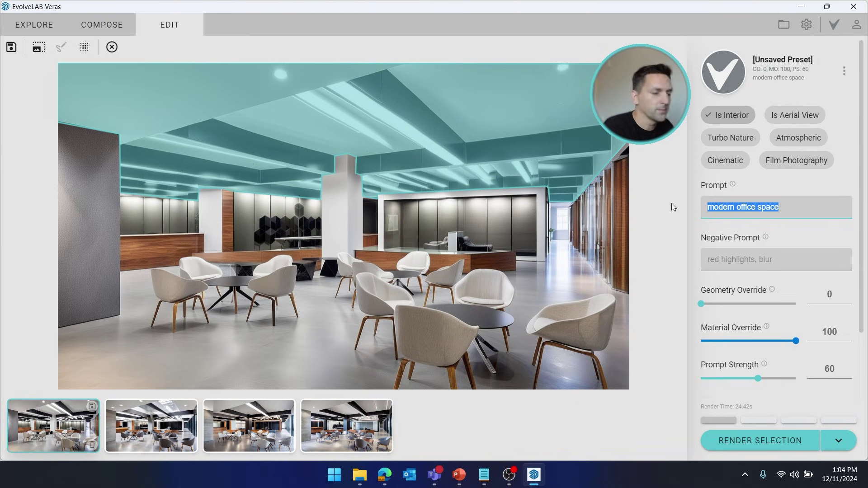
text(concrete ceiling)
scroll(768, 293, down, 2)
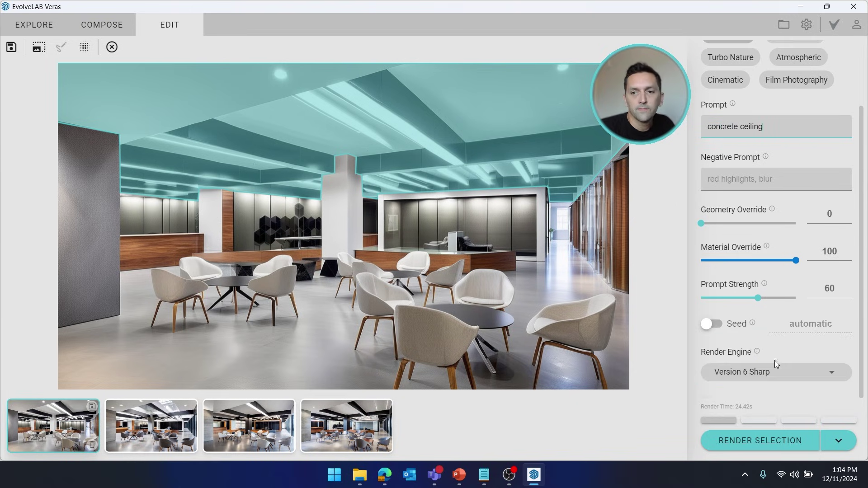
click(759, 445)
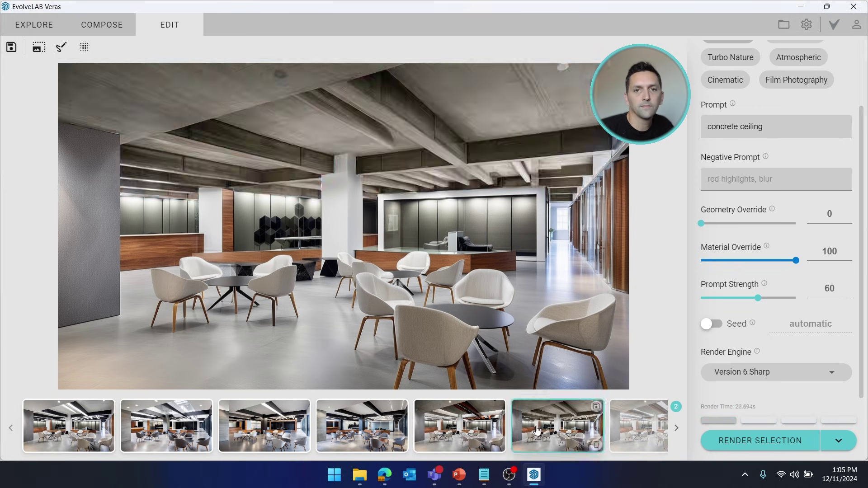
click(396, 429)
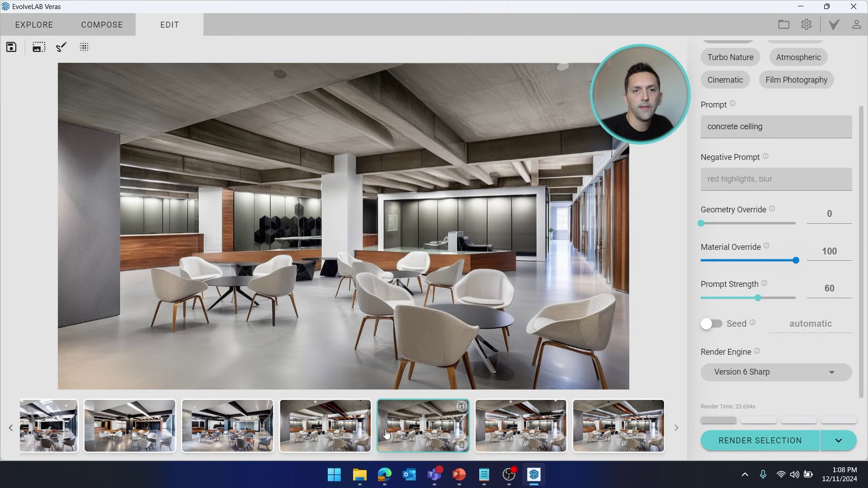
- Trace a new mask around the back-left wall behind the seating
click(59, 49)
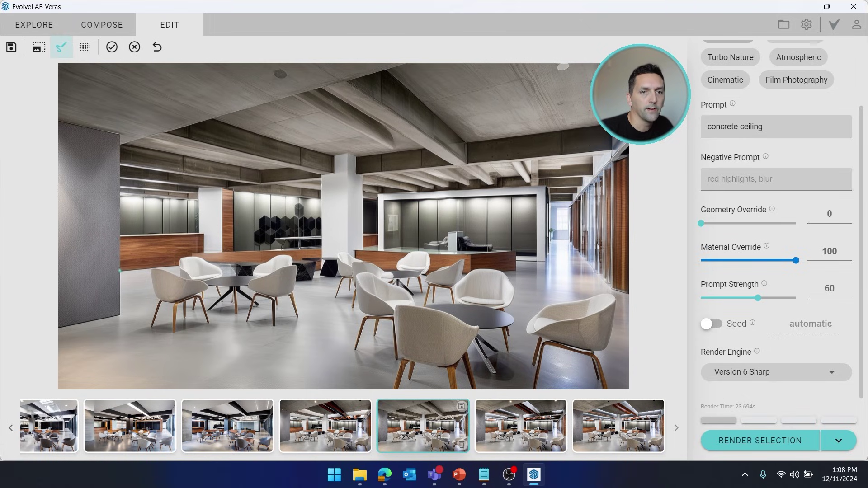
scroll(181, 265, up, 3)
mouse_move(181, 264)
mouse_down()
mouse_move(205, 243)
mouse_move(372, 243)
mouse_move(357, 244)
mouse_move(433, 233)
mouse_move(433, 148)
mouse_move(216, 125)
mouse_move(203, 158)
mouse_up()
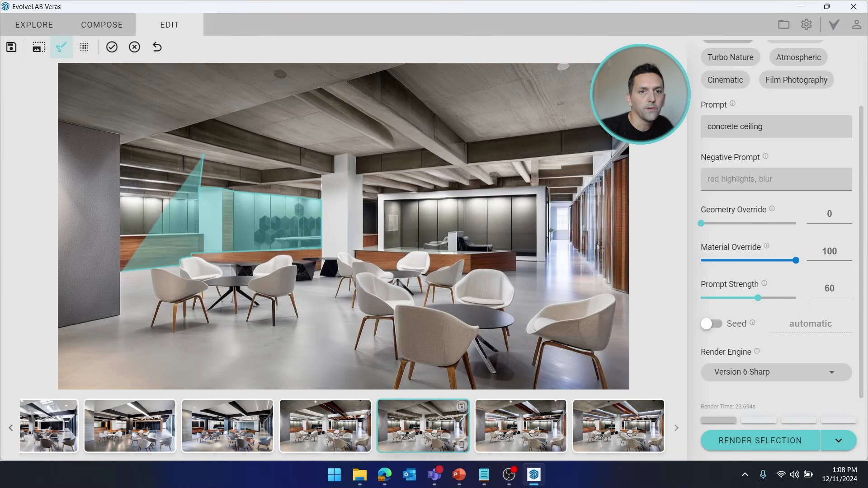
drag(199, 154, 131, 212)
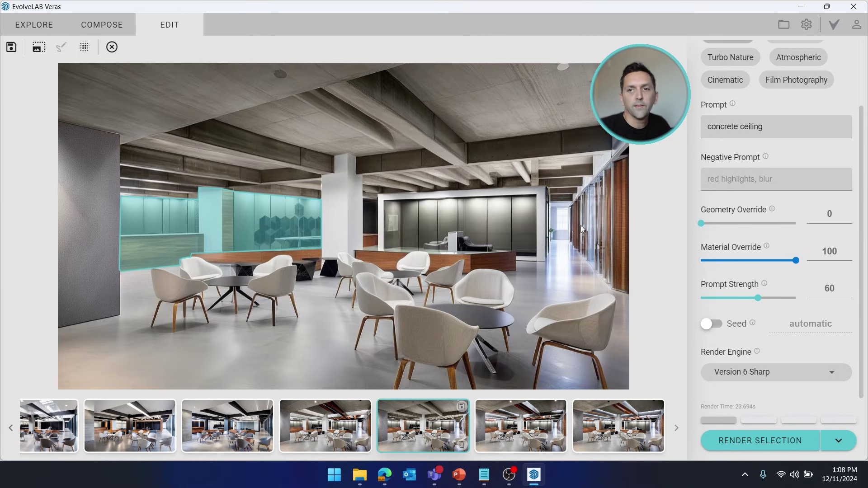
- Render the masked wall with the prompt 'accent wall, casework'
drag(790, 127, 706, 127)
text(accent wall, casework)
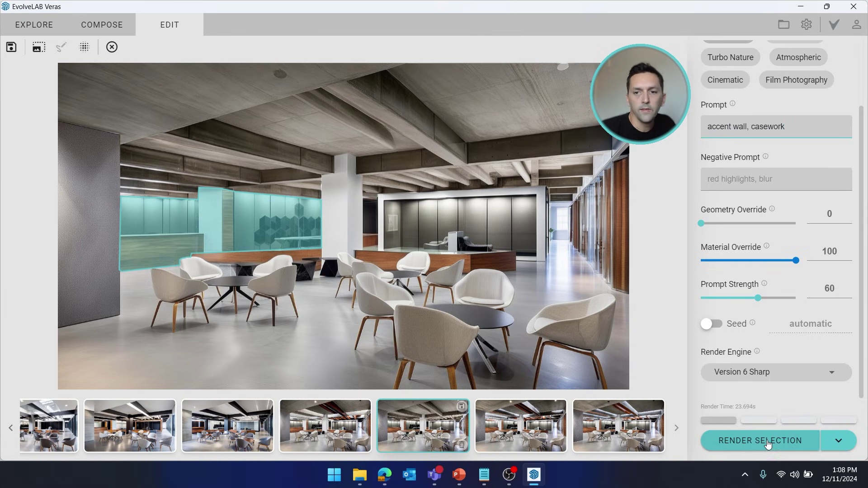
click(759, 440)
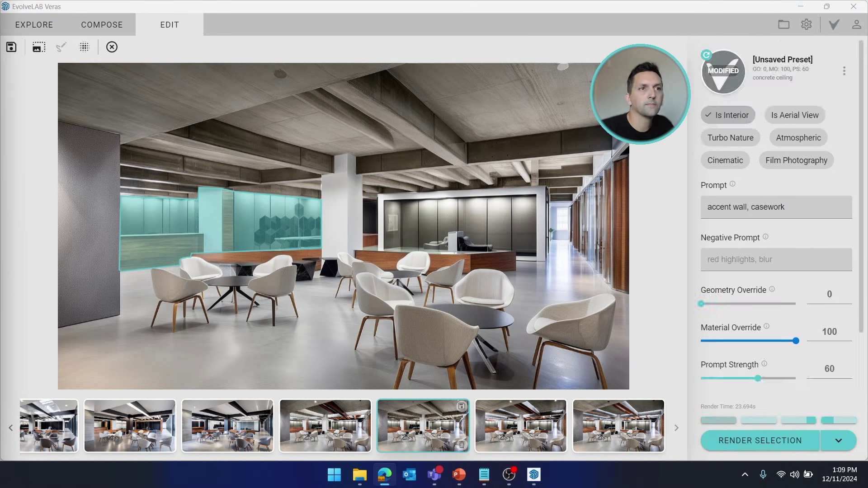
- View the new accent wall render, then raise Render Selection Blend to 17
click(596, 425)
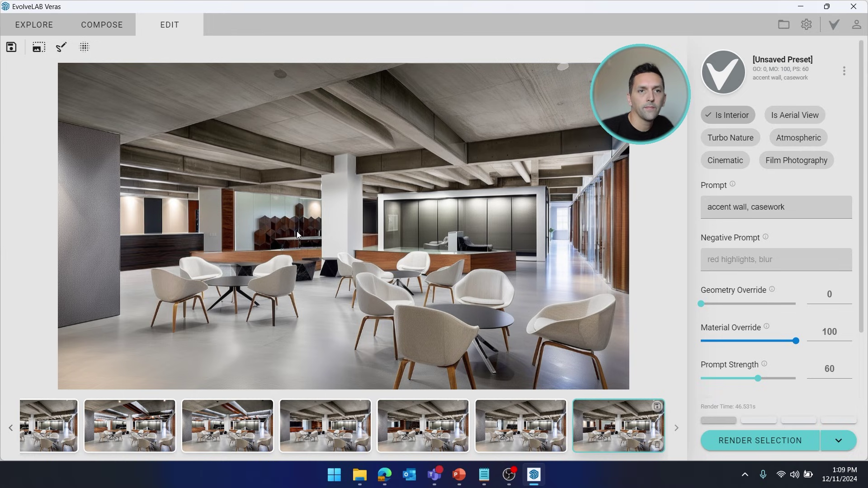
click(84, 47)
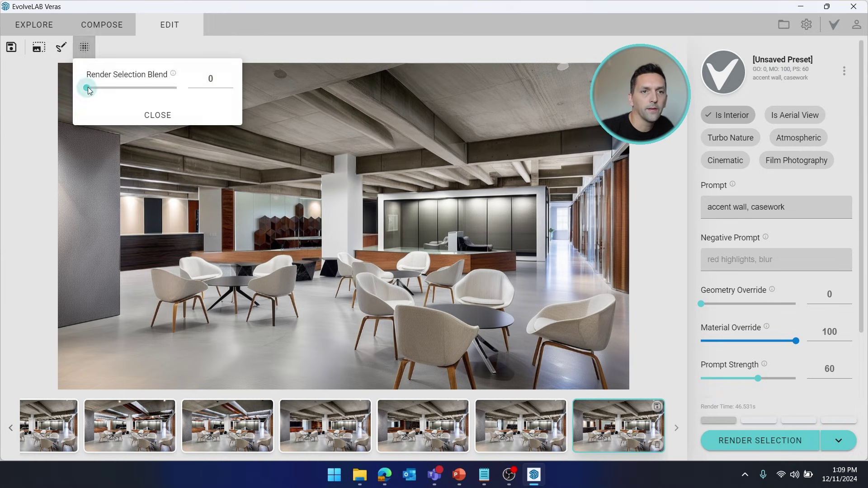
drag(88, 86, 103, 90)
click(609, 435)
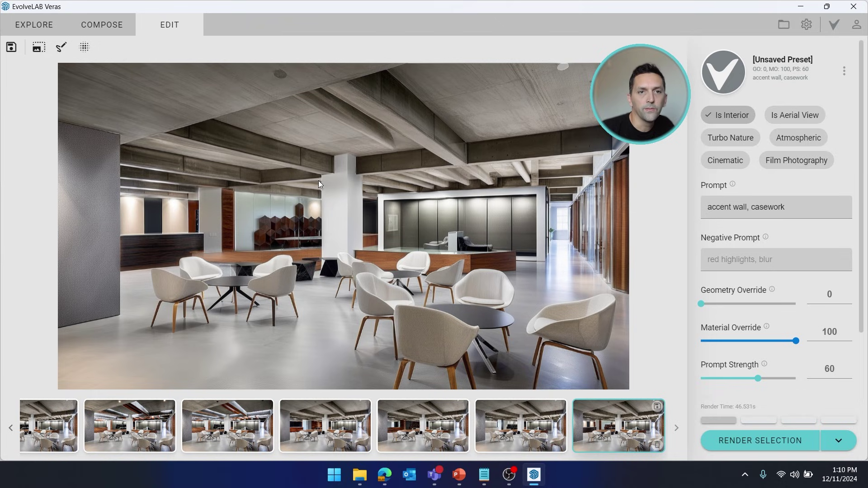
- Mask the glass room at the back of the office
click(61, 47)
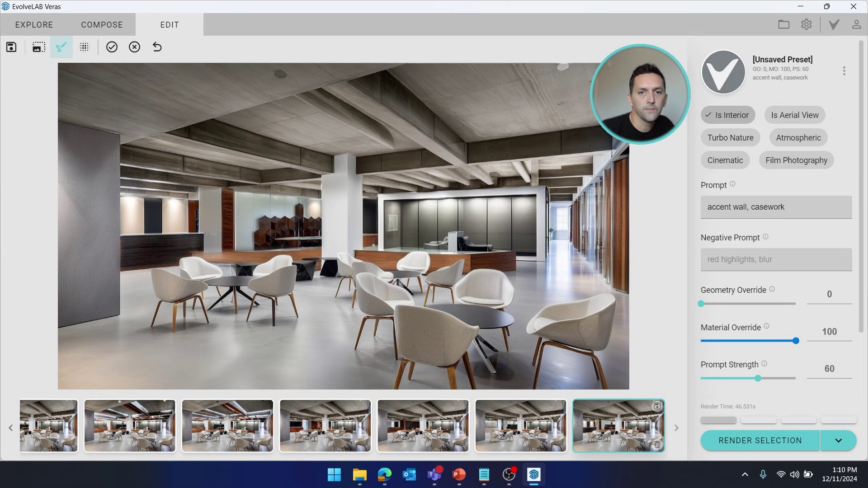
scroll(377, 251, up, 2)
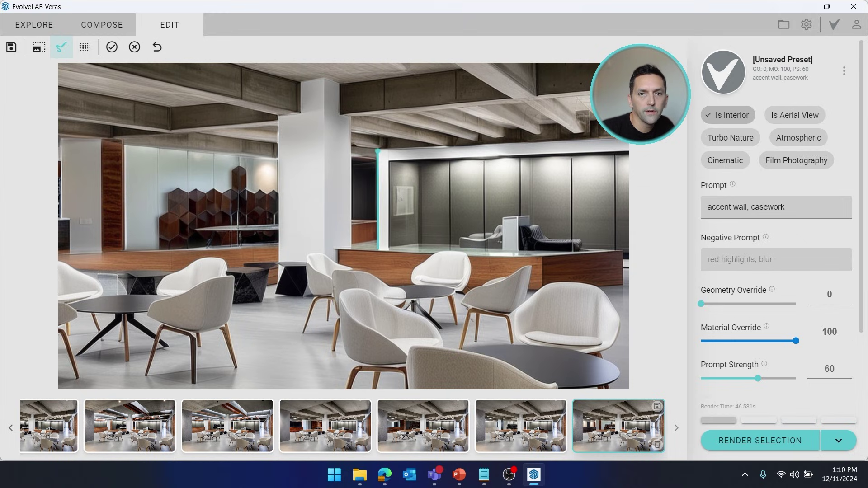
click(379, 233)
key(Return)
- Render it with 'color accent wall alcove, leather furniture' and select the red alcove result
text(color accent wall alcove, leather furniture)
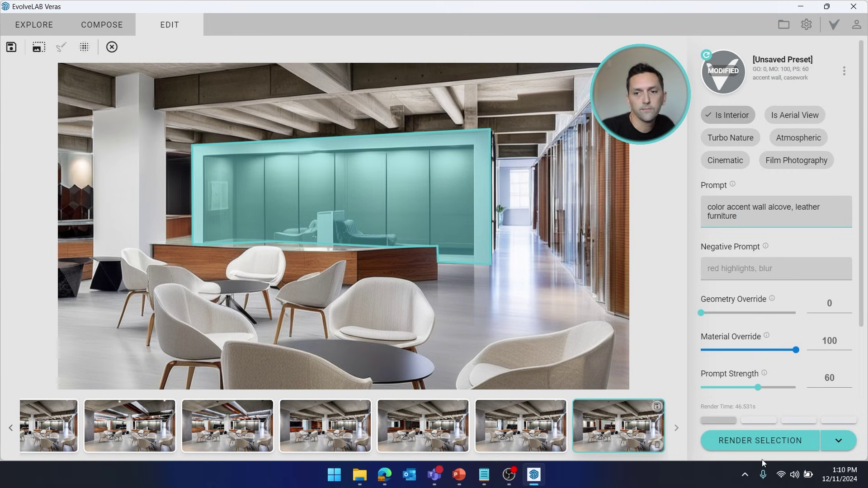
click(761, 441)
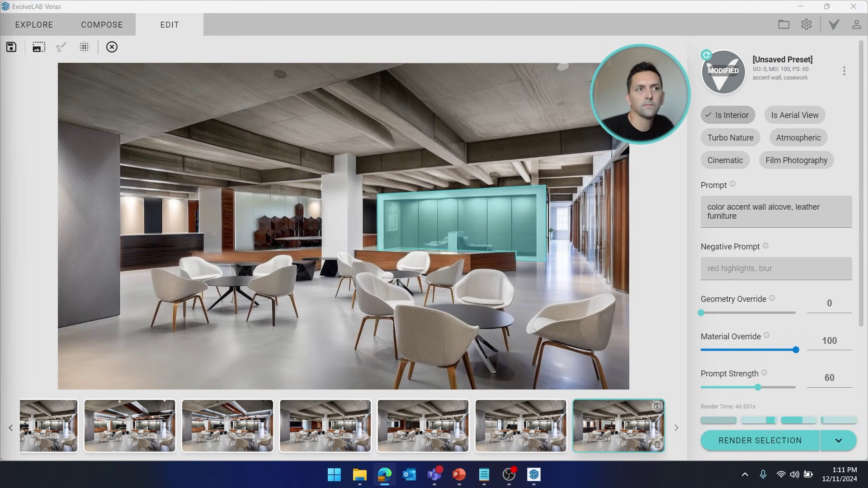
click(601, 426)
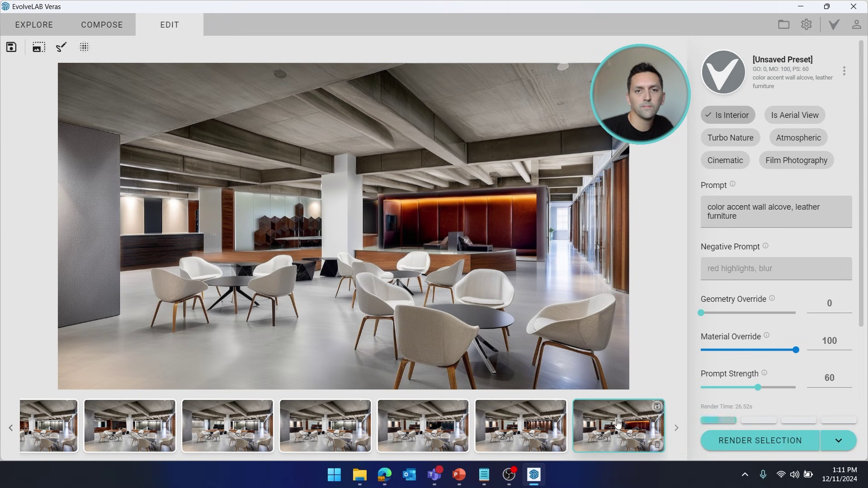
click(503, 423)
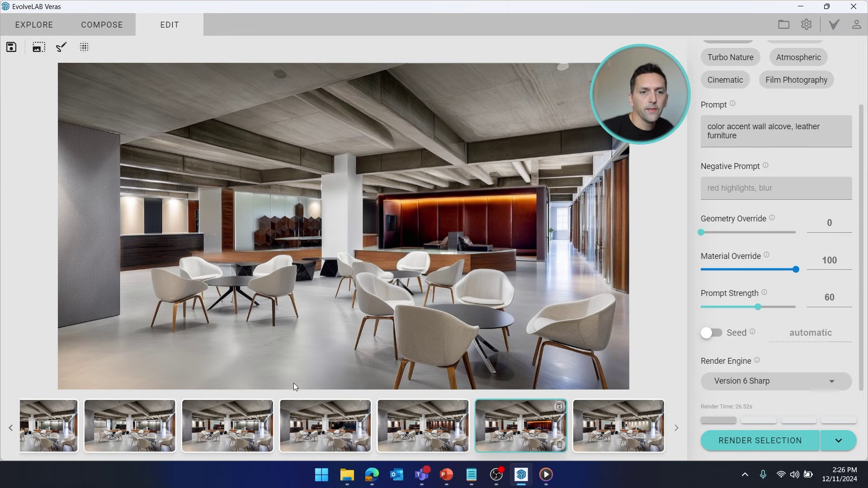
- Load the original 'modern office space' render from the start of the history
click(11, 427)
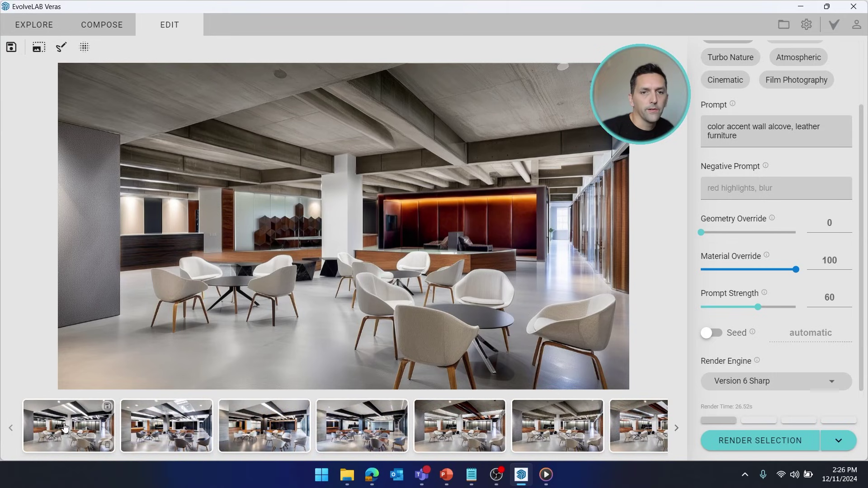
click(63, 431)
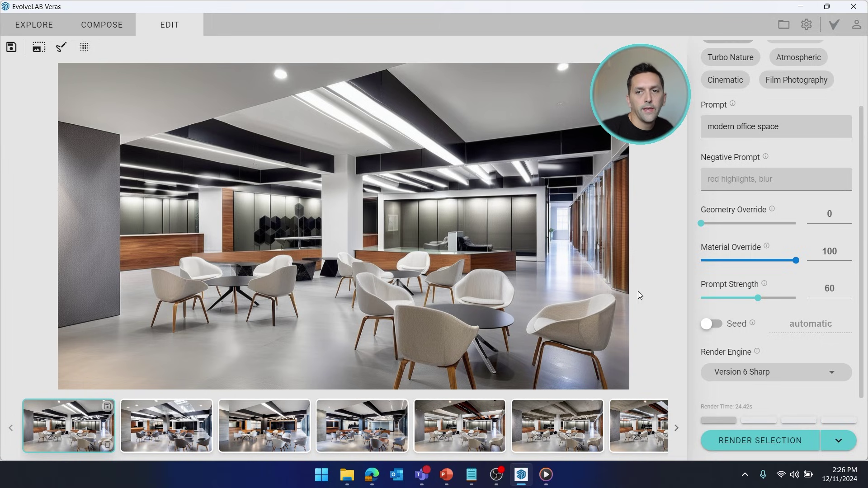
scroll(779, 244, up, 2)
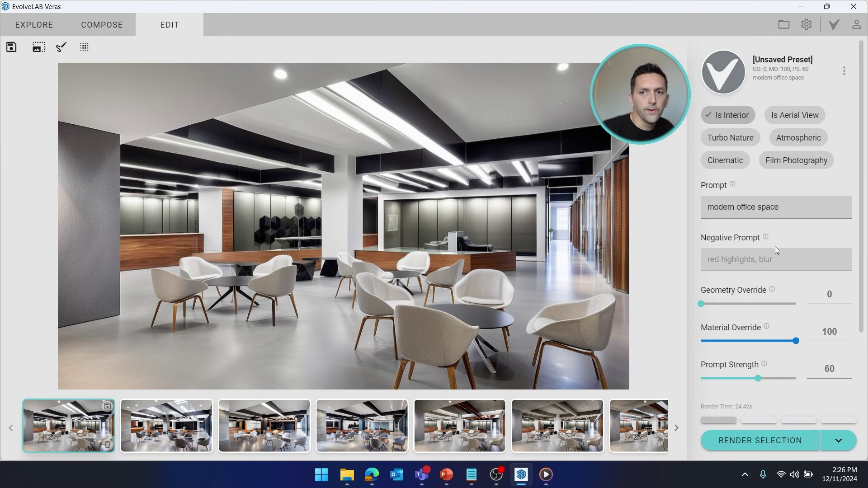
scroll(775, 102, down, 2)
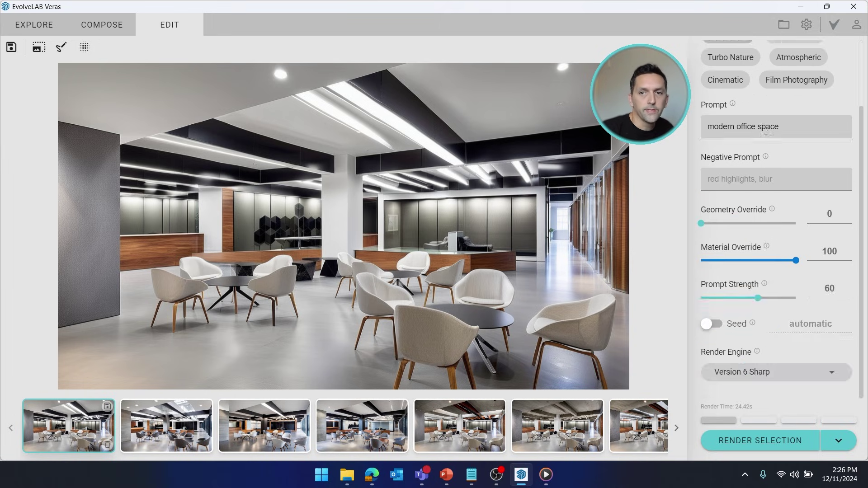
click(712, 326)
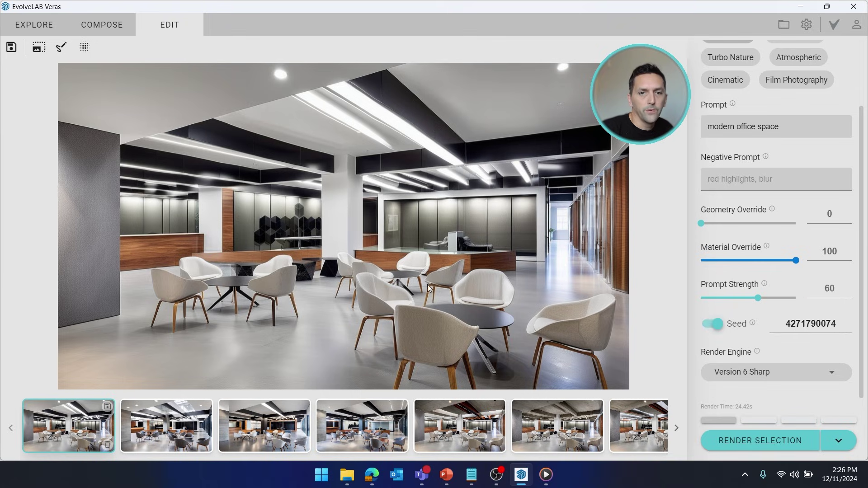
click(808, 326)
double_click(808, 322)
key(ctrl+c)
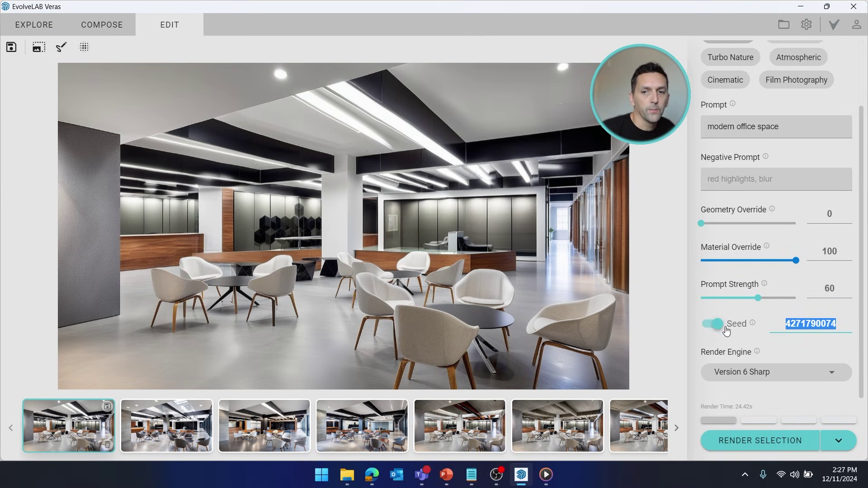
drag(779, 127, 707, 127)
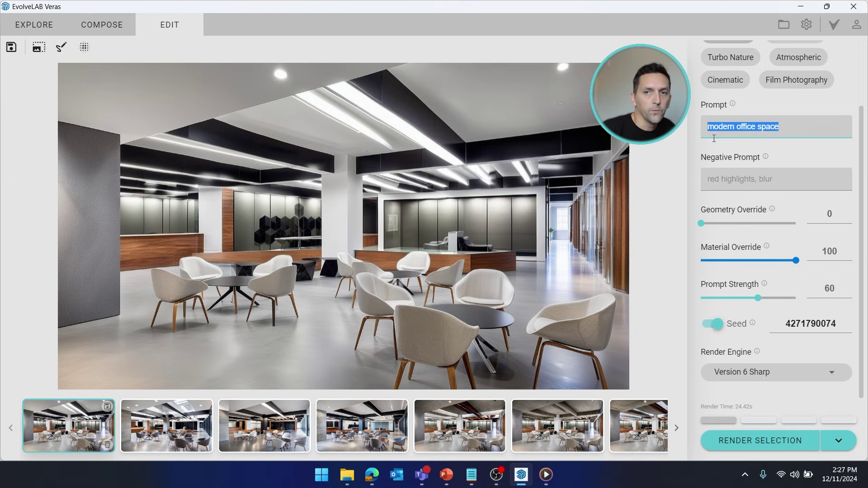
- Load the red alcove render and change the prompt to 'modern office space, blue chairs, bamboo legs'
click(676, 428)
click(494, 414)
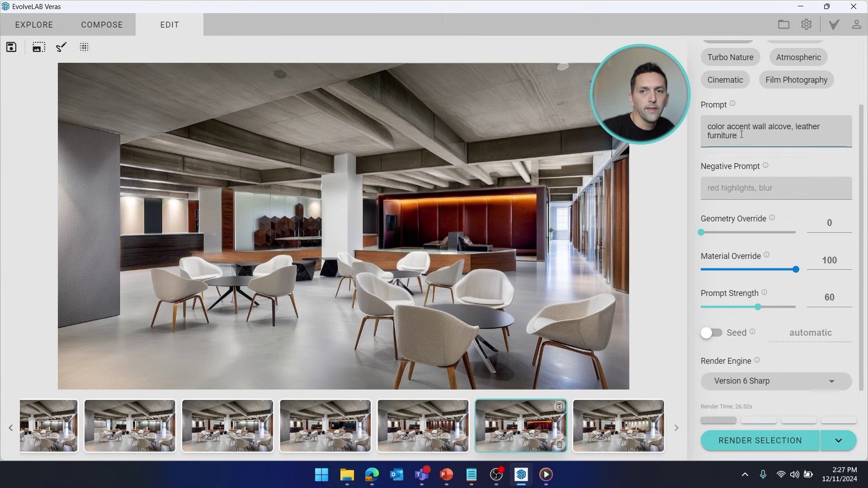
triple_click(764, 132)
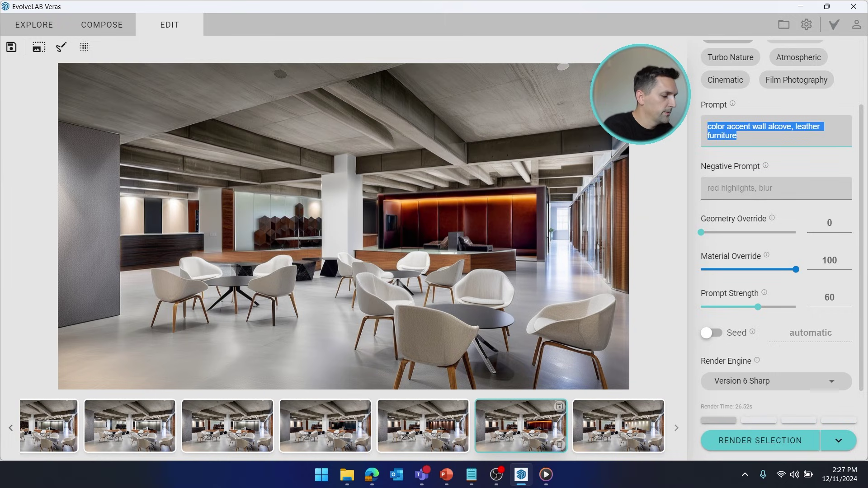
text(modern office)
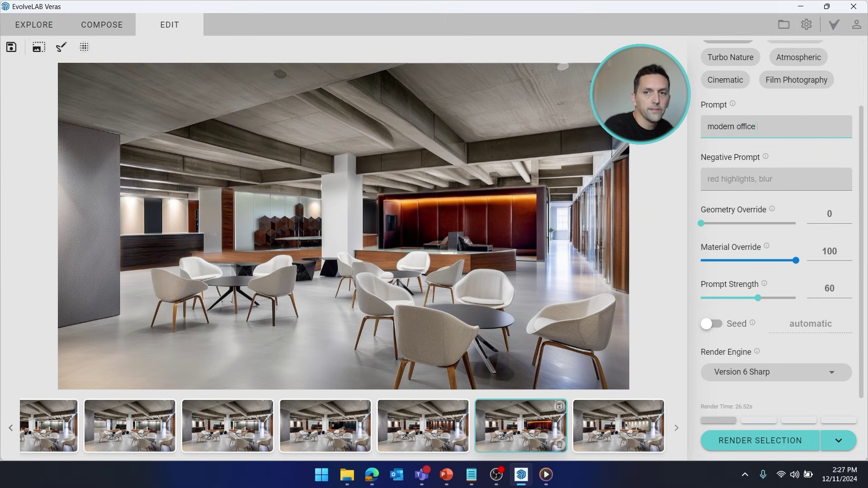
text( shace,)
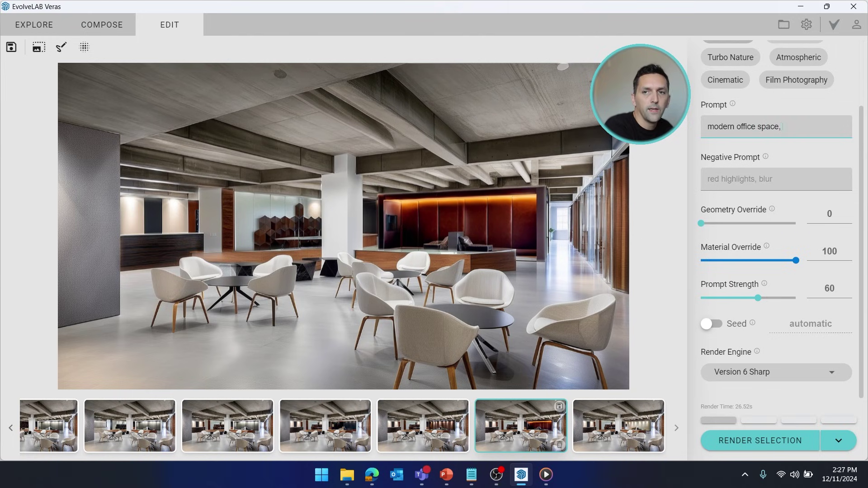
text( blue chairs, )
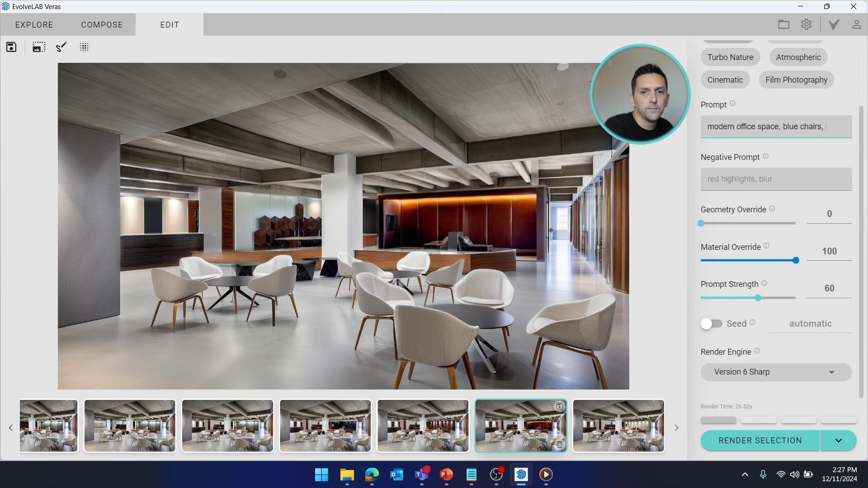
text(bamboo legs)
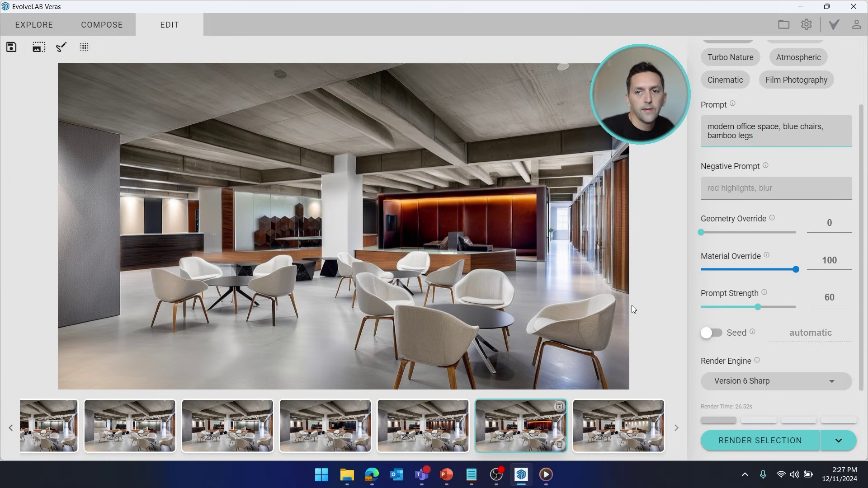
click(711, 332)
double_click(816, 333)
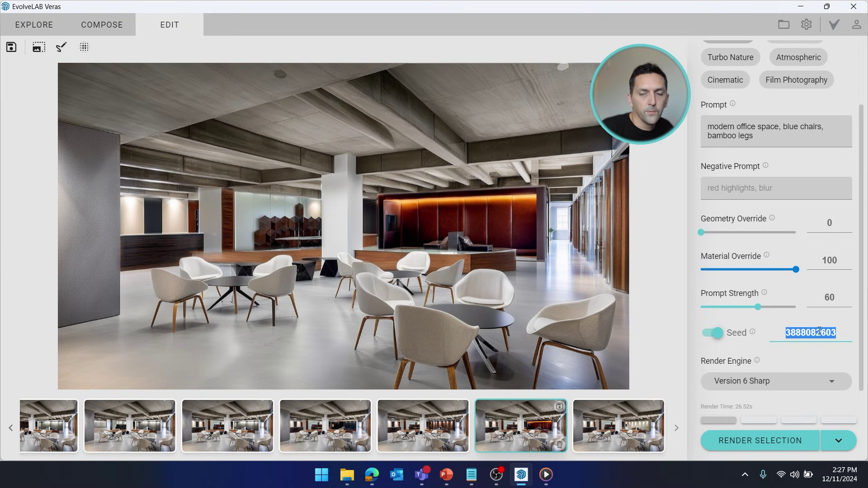
key(ctrl+v)
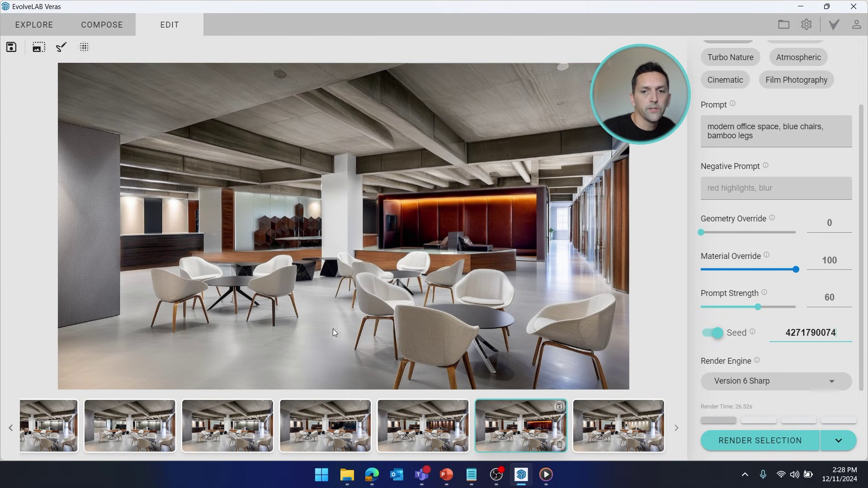
- Paint a brush mask over the chairs and render the masked selection
click(61, 49)
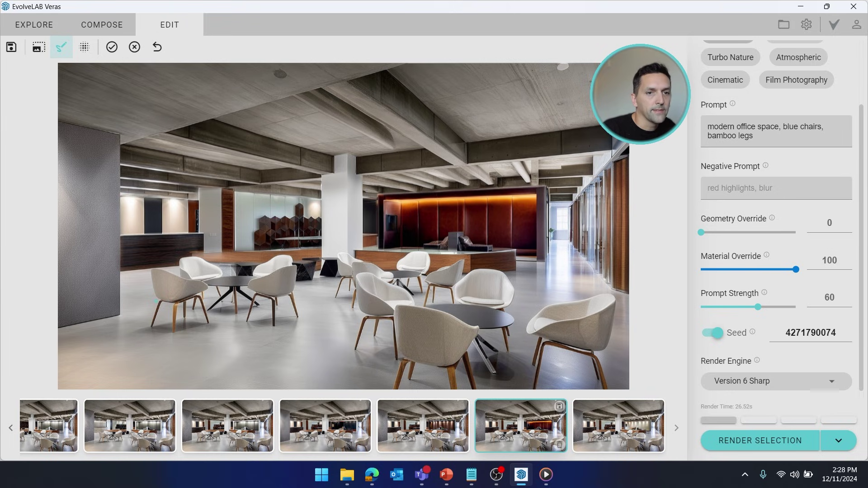
mouse_move(149, 318)
mouse_down()
mouse_move(176, 333)
mouse_move(298, 293)
mouse_move(344, 312)
mouse_move(391, 373)
mouse_move(606, 316)
mouse_move(348, 301)
mouse_move(511, 278)
mouse_move(235, 282)
mouse_move(271, 271)
mouse_move(195, 289)
mouse_move(231, 291)
mouse_up()
scroll(230, 291, up, 3)
click(147, 248)
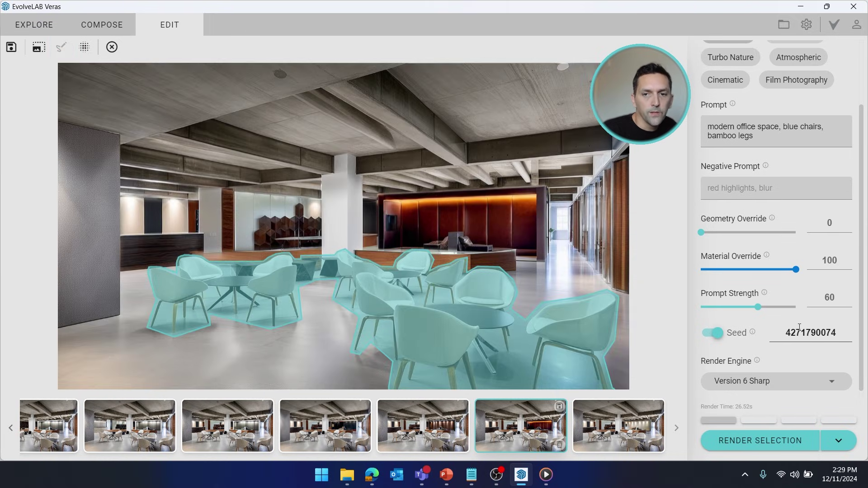
click(740, 441)
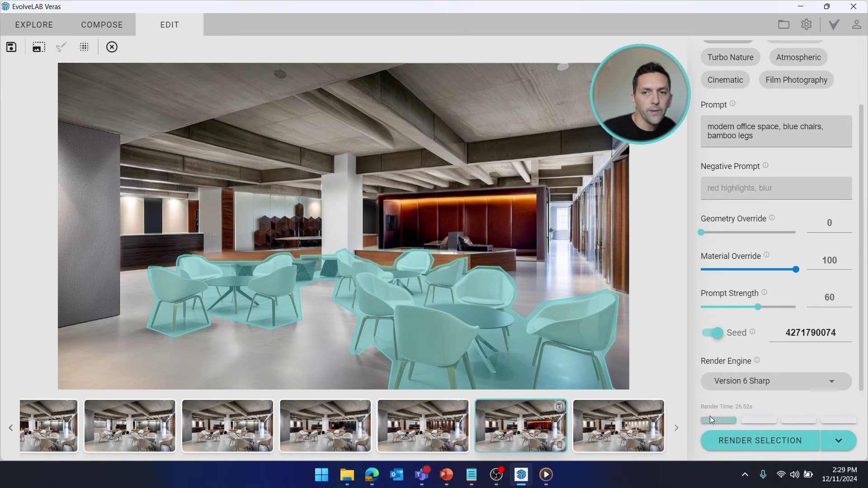
- Shorten the prompt to 'blue chairs, bamboo legs', turn Seed off, and re-render the chairs
click(783, 126)
shift+click(698, 123)
key(BackSpace)
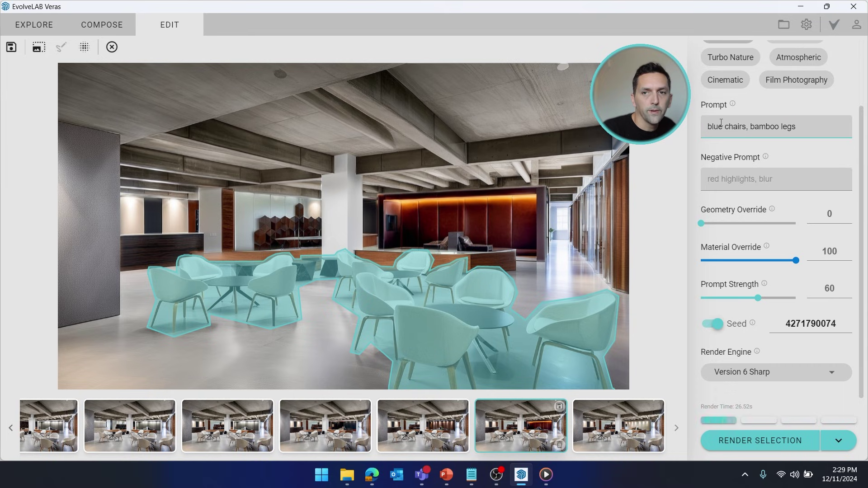
click(711, 325)
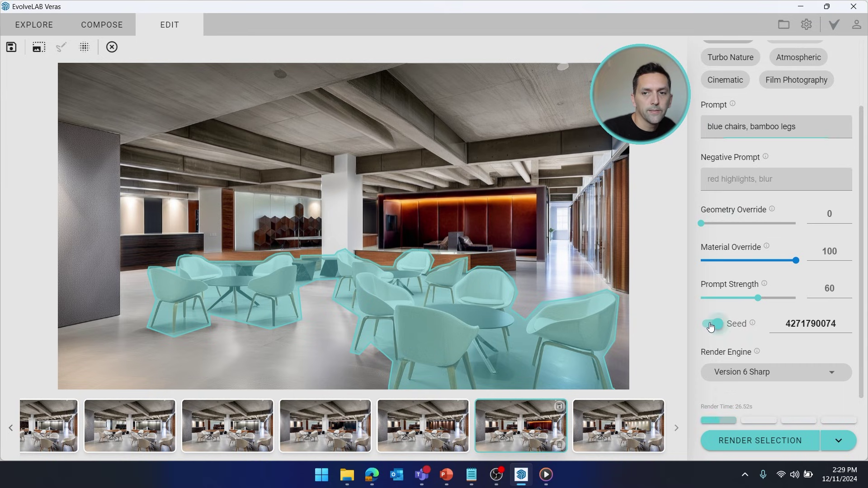
click(765, 442)
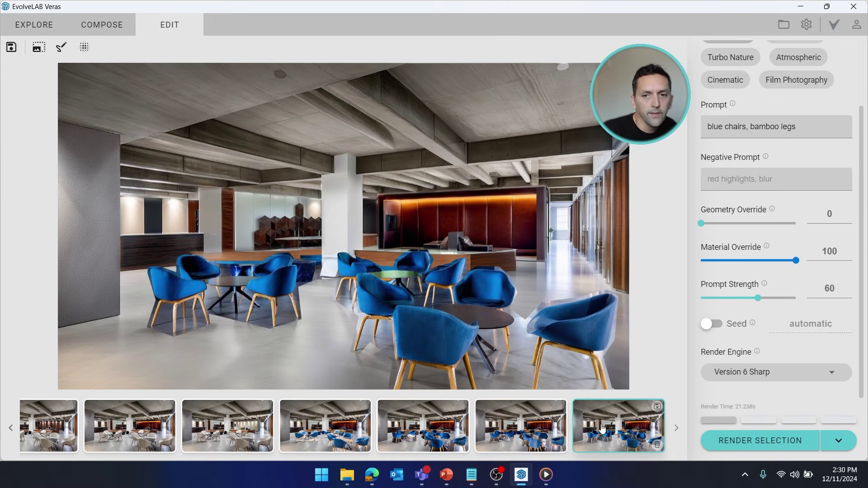
- Compare the fifth, sixth and seventh blue-chair renders
click(512, 421)
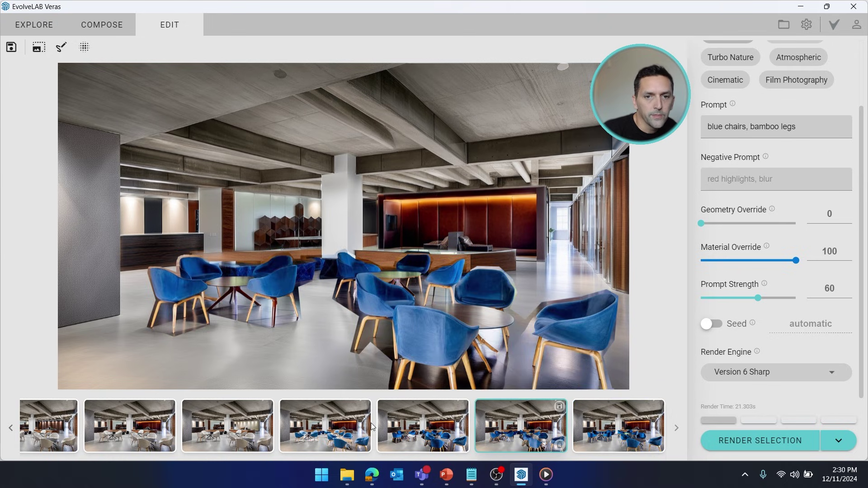
click(416, 427)
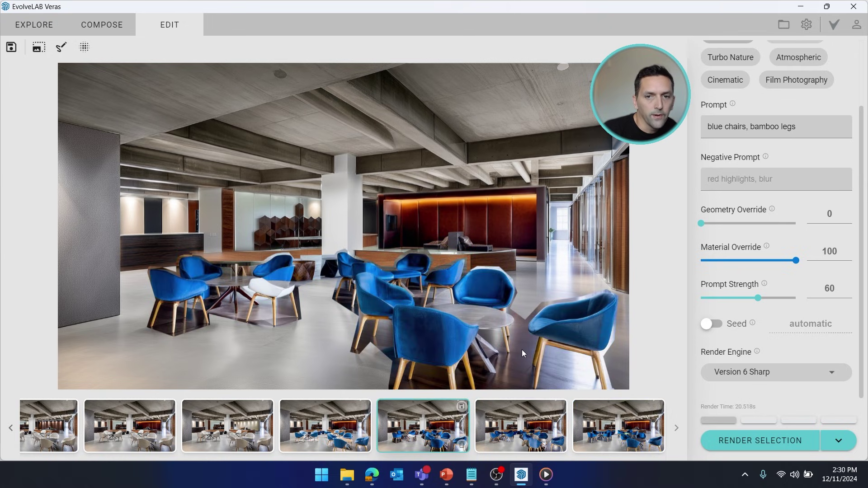
click(508, 419)
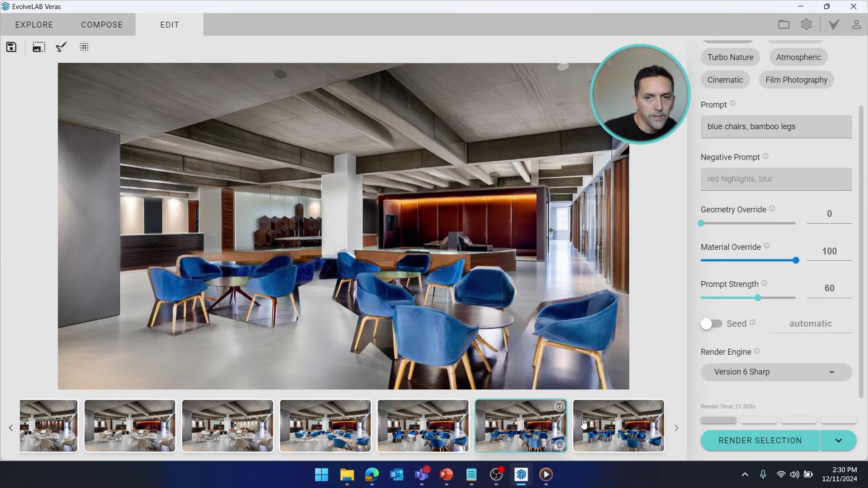
click(597, 425)
click(541, 425)
click(597, 425)
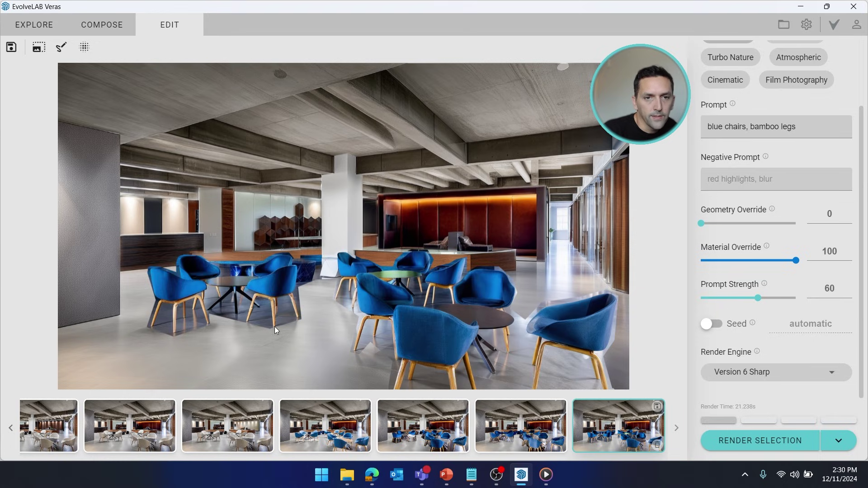
- Set Render Selection Blend to 100 on the seventh render, then adjust the sixth render's blend
click(85, 47)
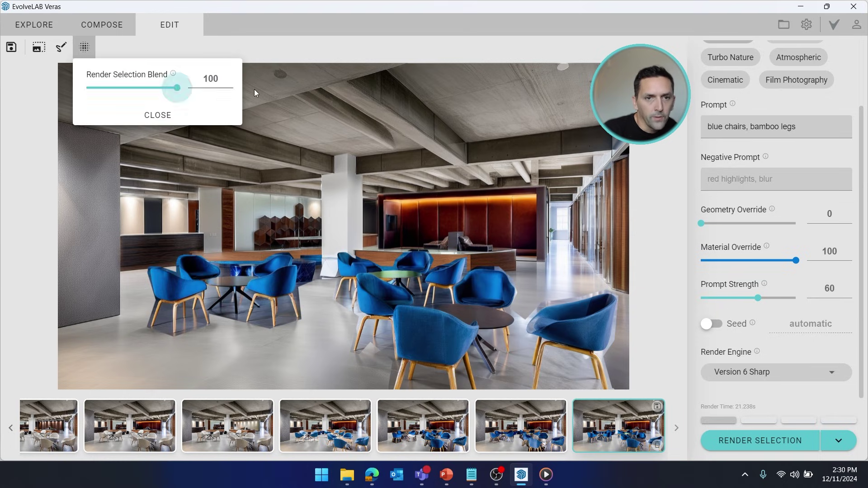
drag(88, 87, 254, 88)
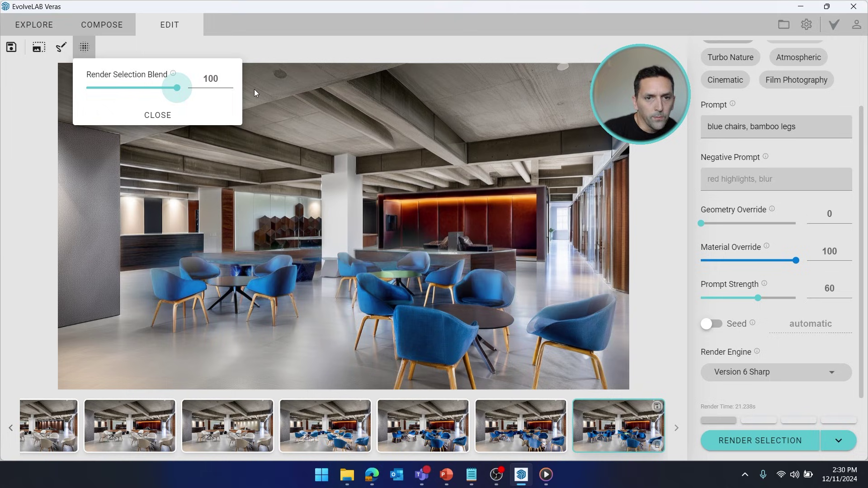
click(506, 433)
click(84, 46)
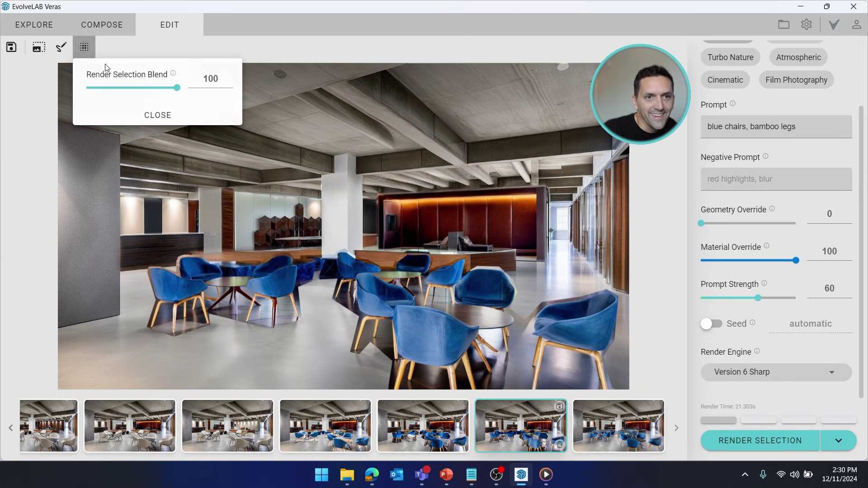
drag(176, 88, 215, 98)
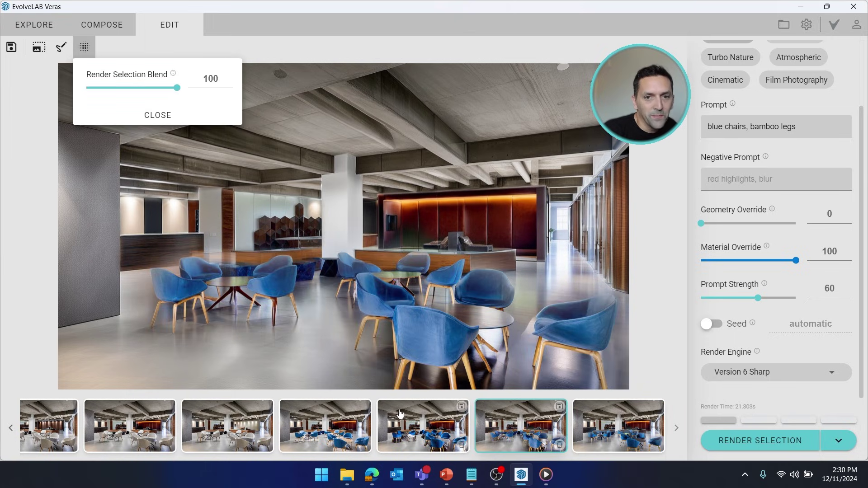
click(422, 427)
click(84, 47)
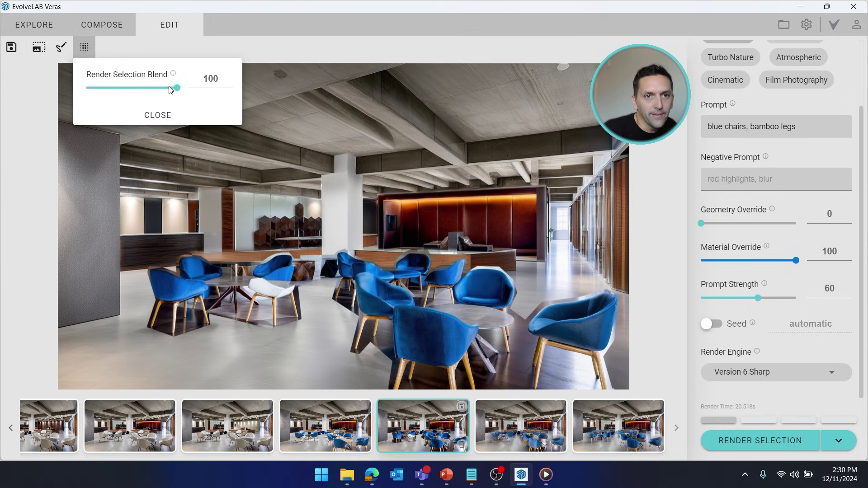
drag(176, 88, 204, 94)
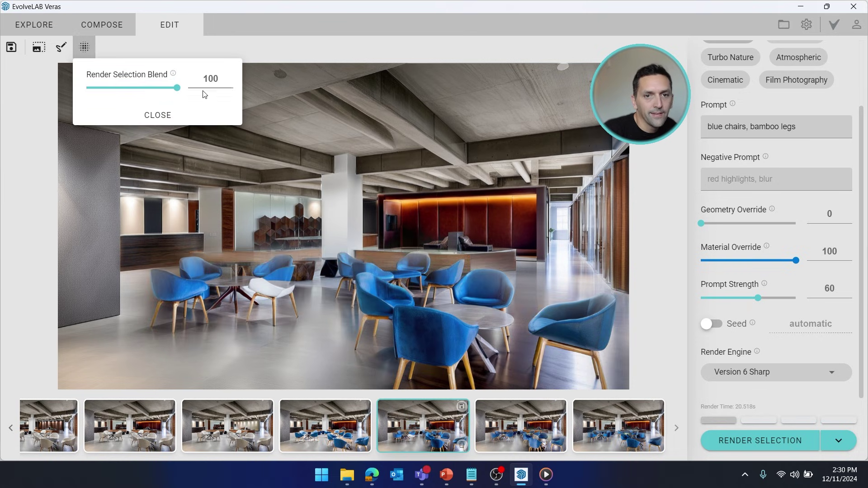
click(326, 410)
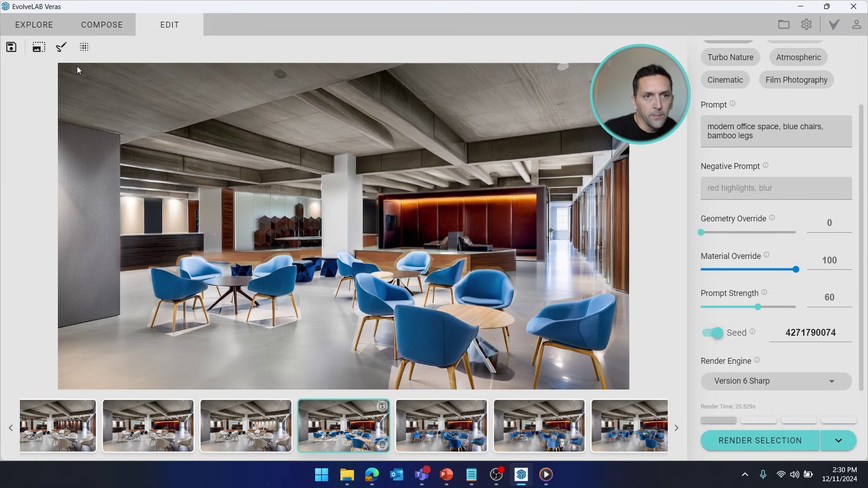
- Drop the Render Selection Blend to 0 to compare, then set it to 61 and close
click(84, 47)
drag(177, 87, 50, 86)
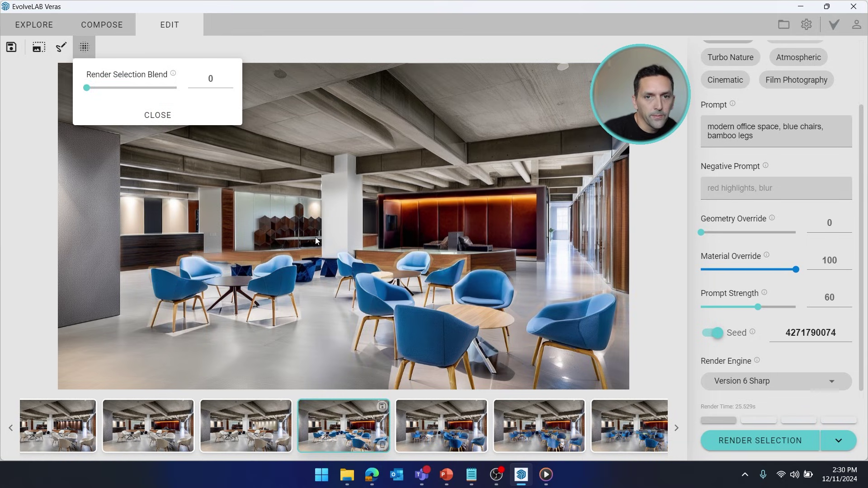
scroll(470, 267, up, 5)
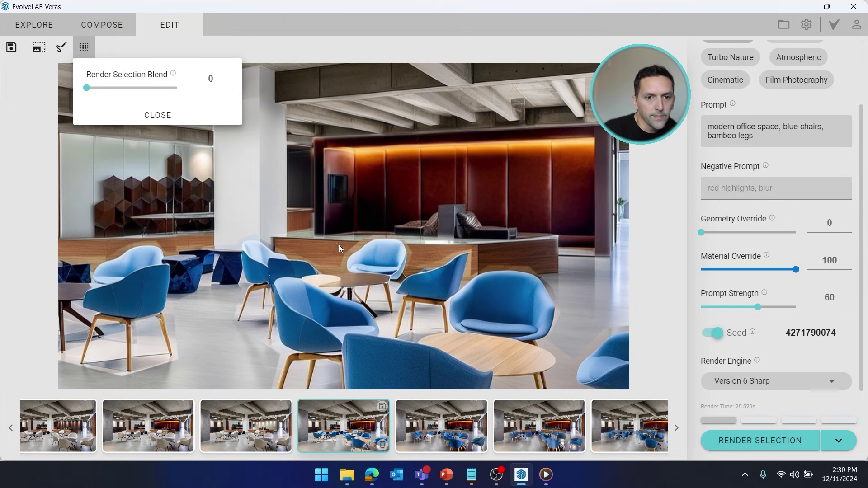
scroll(129, 269, down, 5)
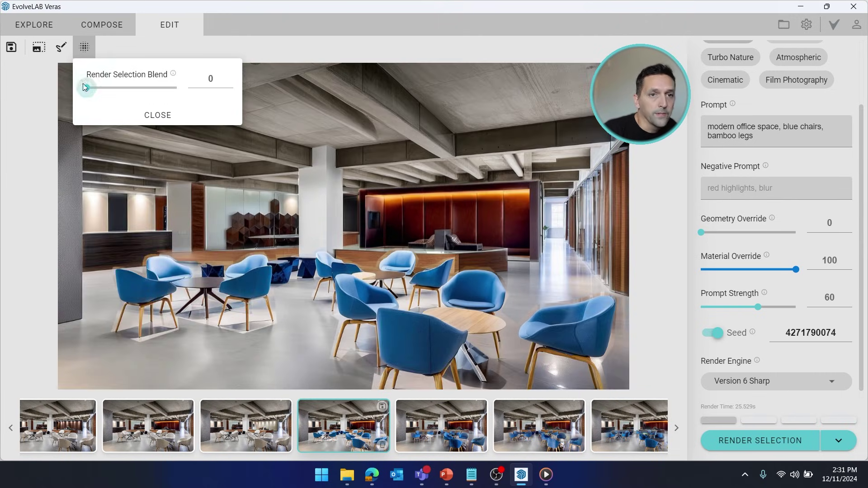
drag(86, 88, 137, 88)
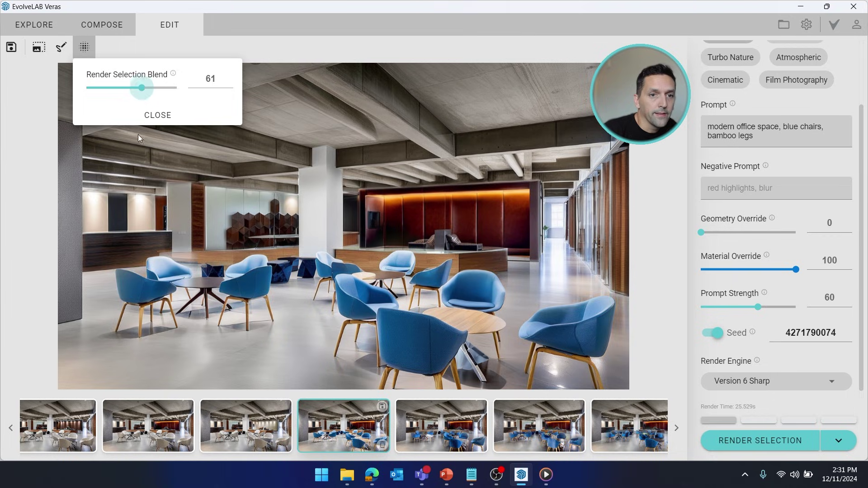
click(159, 116)
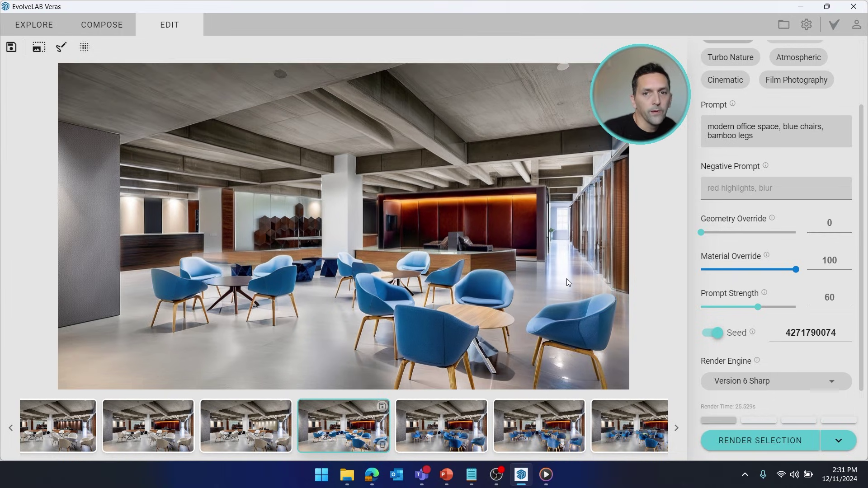